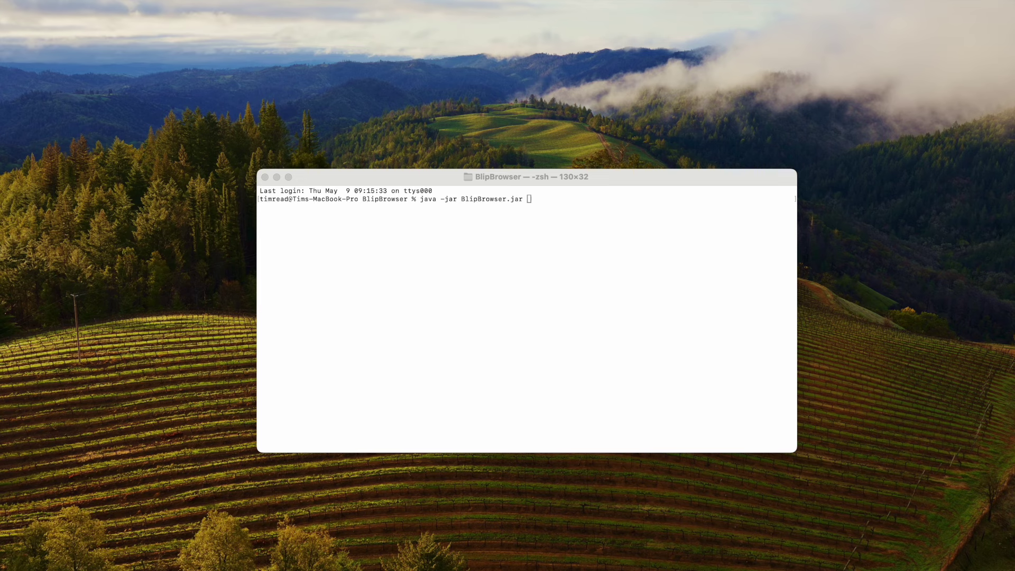
Launch BlipBrowser from Terminal with the java -jar BlipBrowser.jar command
click(621, 321)
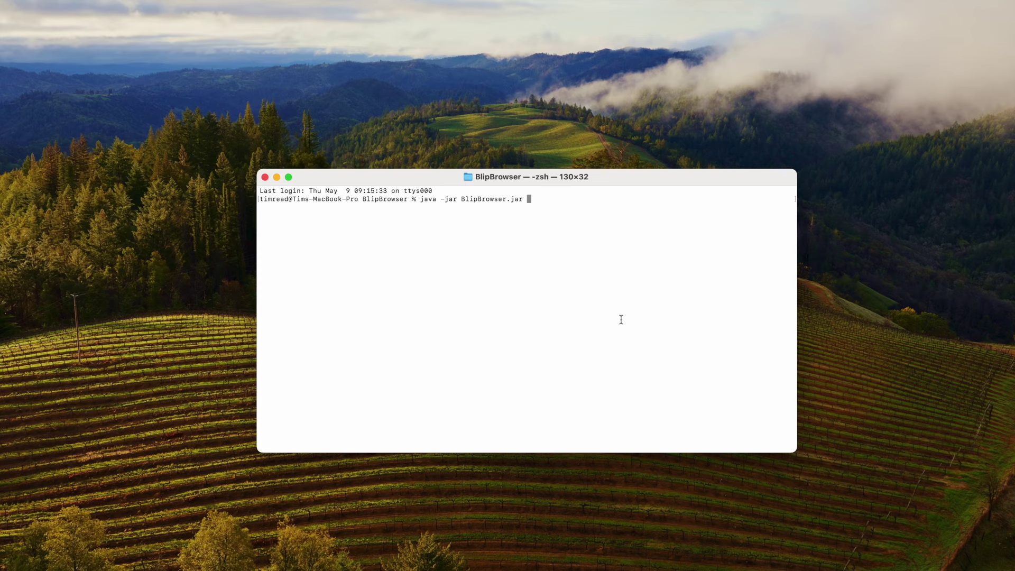
key(Return)
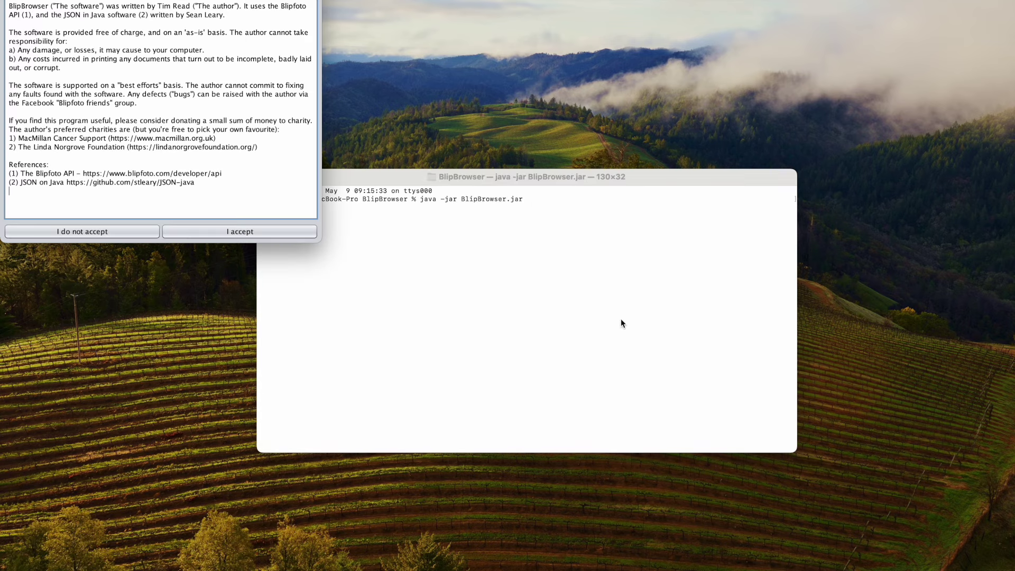
Accept BlipBrowser's terms of use and move the main browser window to mid-screen
drag(288, 0, 404, 32)
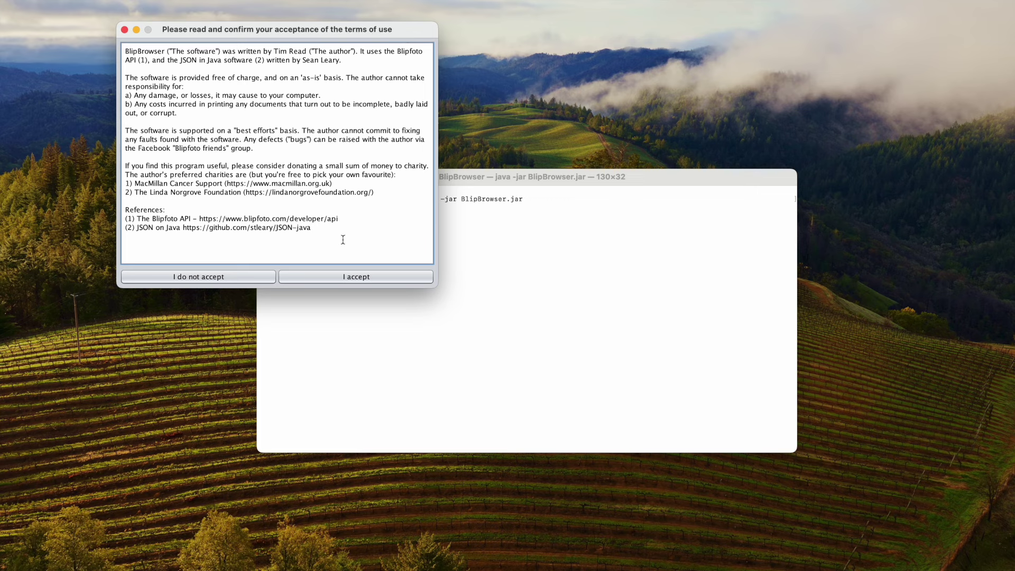
click(353, 277)
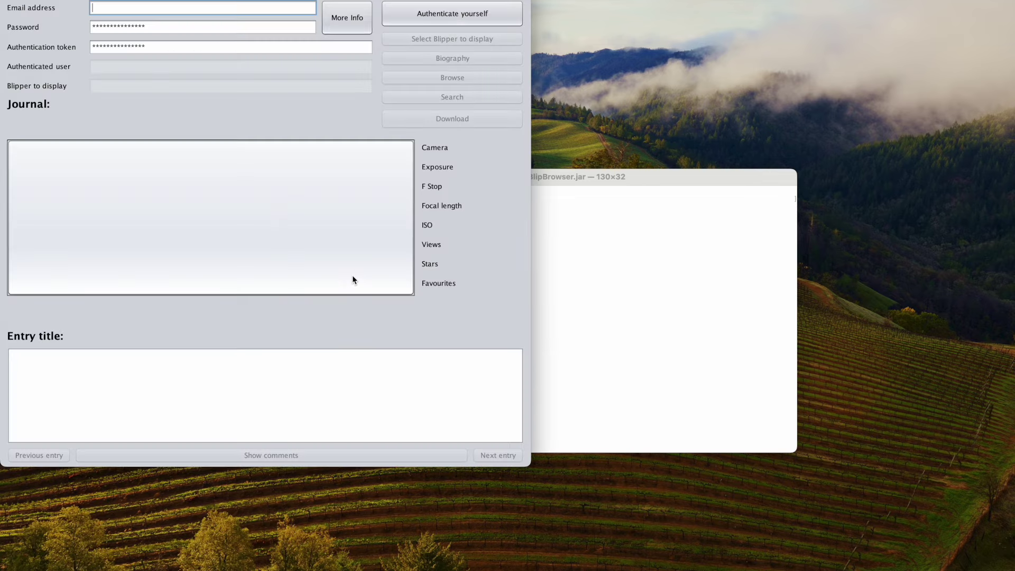
drag(377, 0, 632, 49)
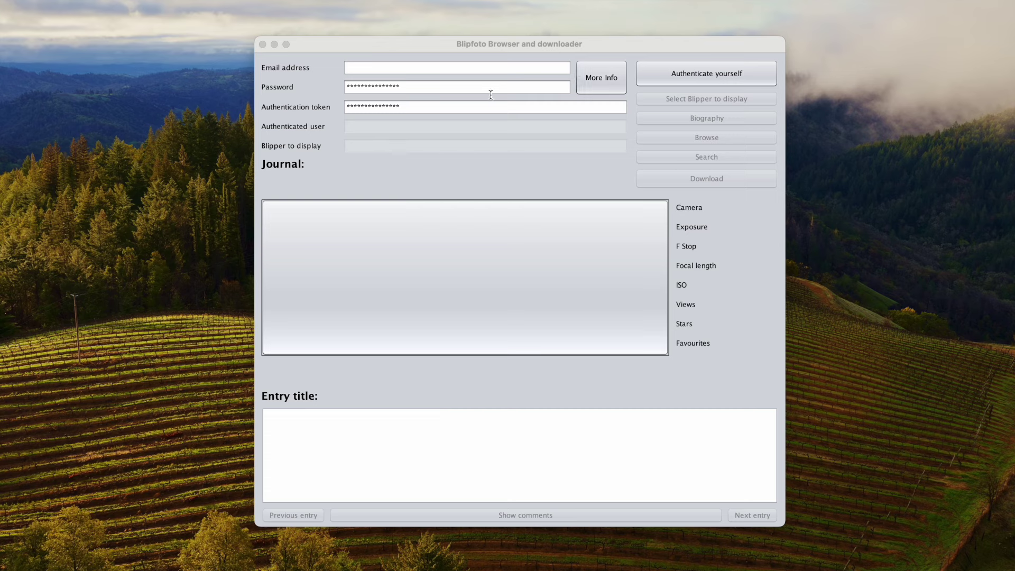
Replace the authentication token with the new one, authenticate, and dismiss the error message
click(451, 108)
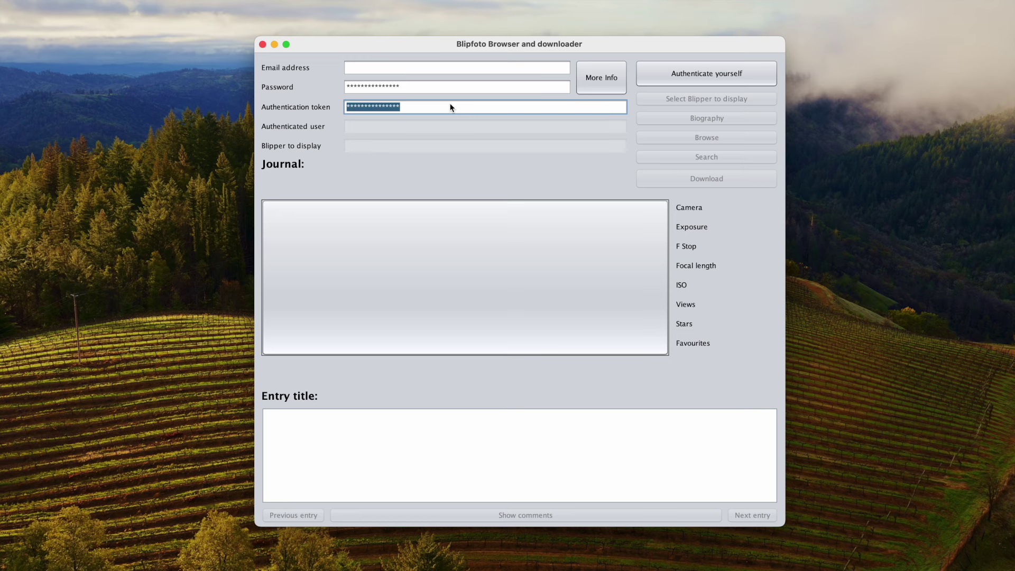
key(super+v)
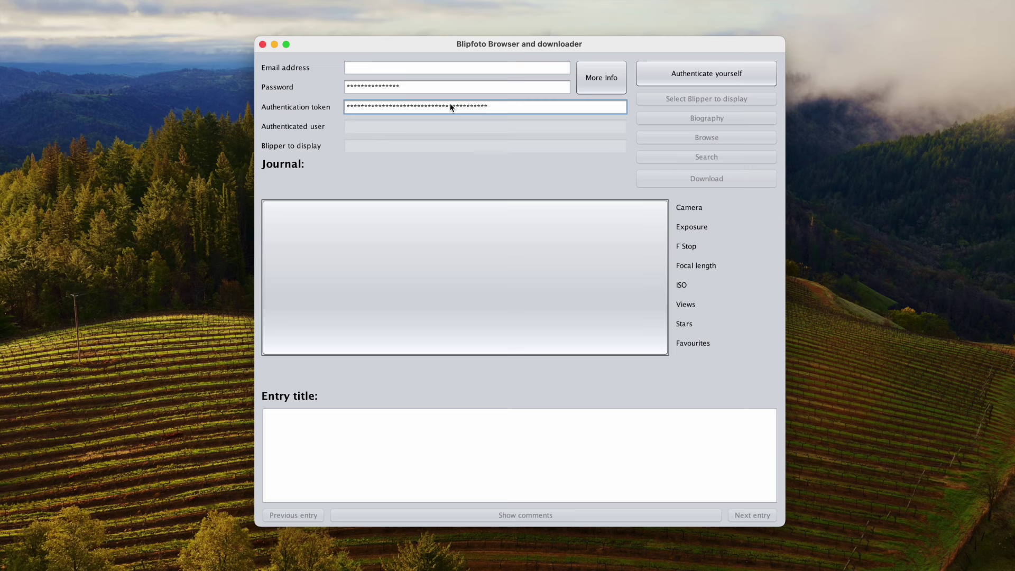
click(705, 74)
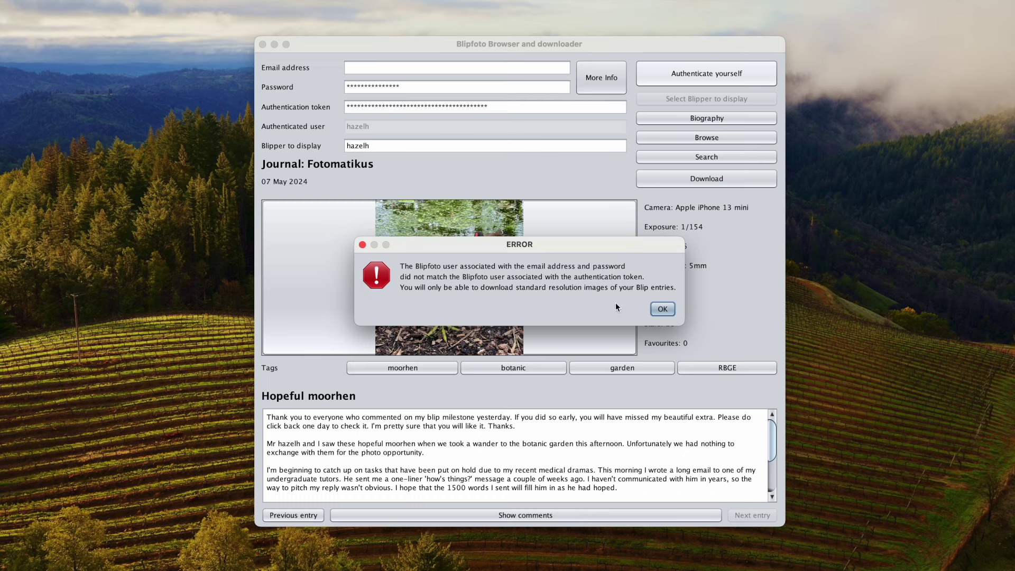
click(663, 309)
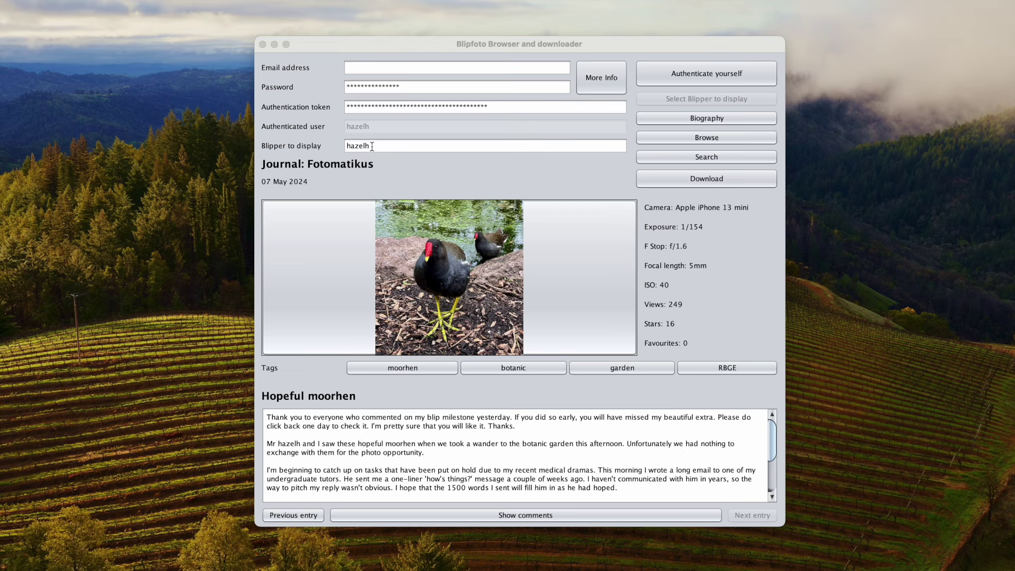
View the blipper's biography, step back to 05 May, then return to the 06 May entry
click(693, 118)
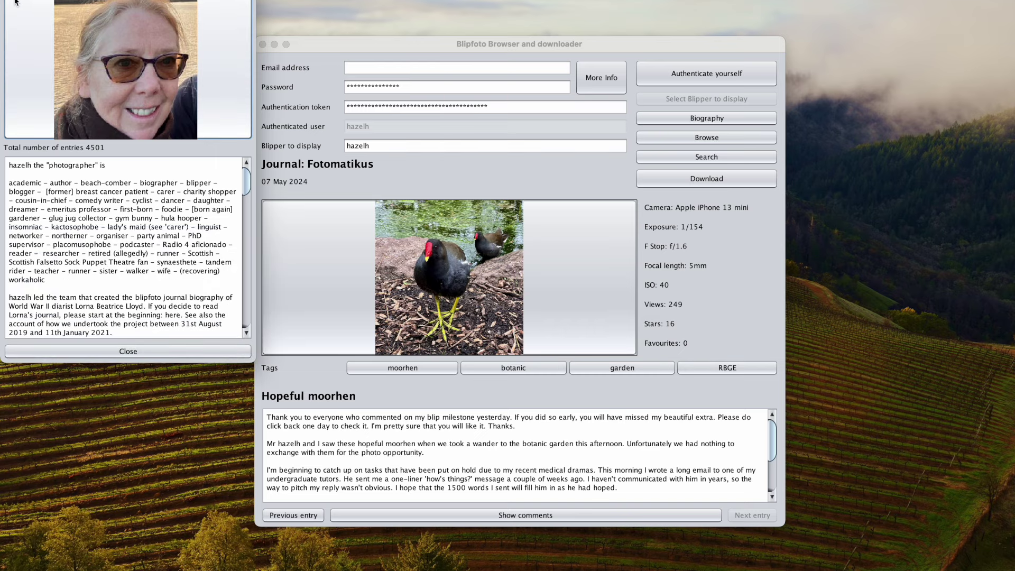
click(128, 351)
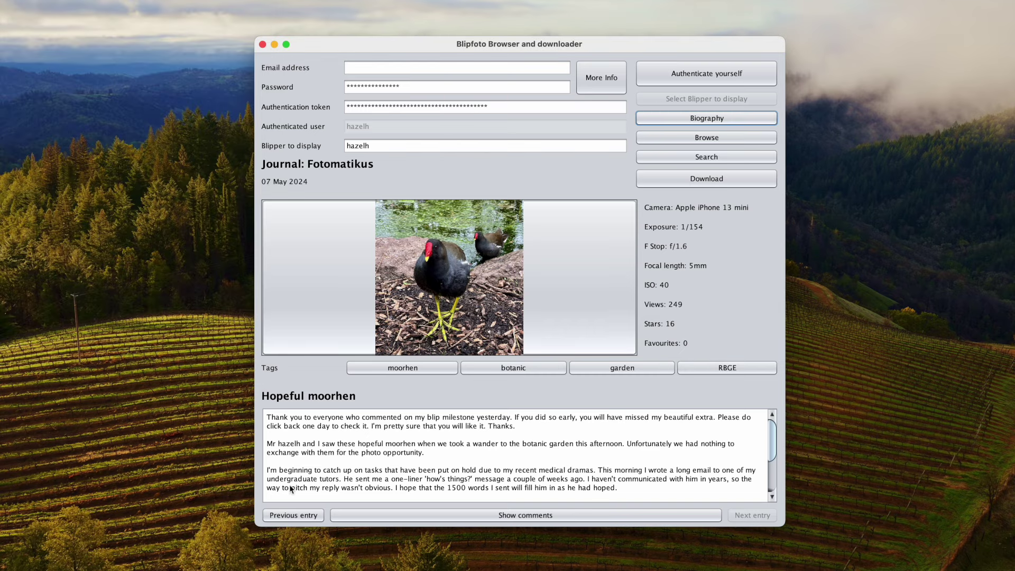
click(297, 516)
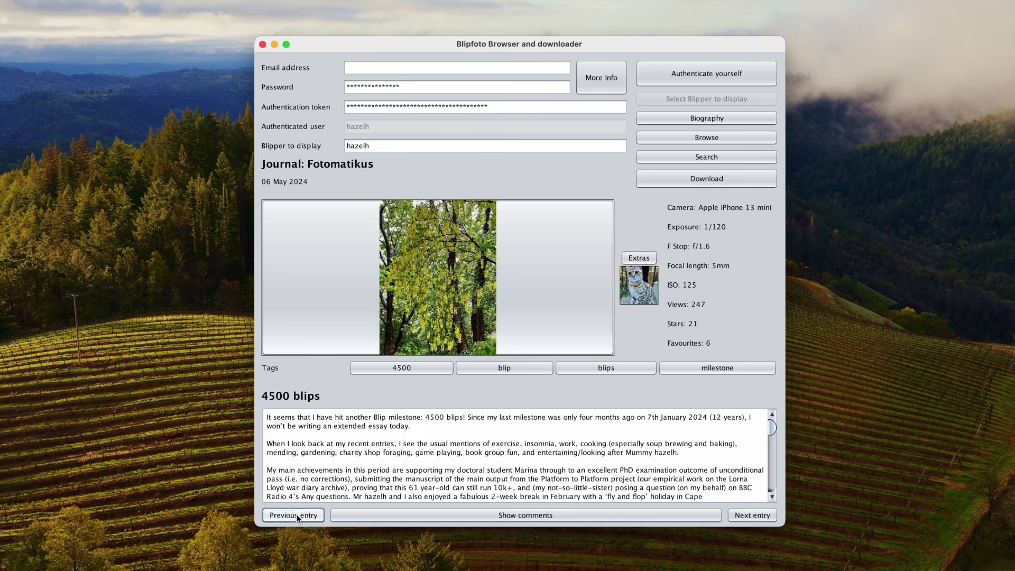
click(297, 516)
click(760, 515)
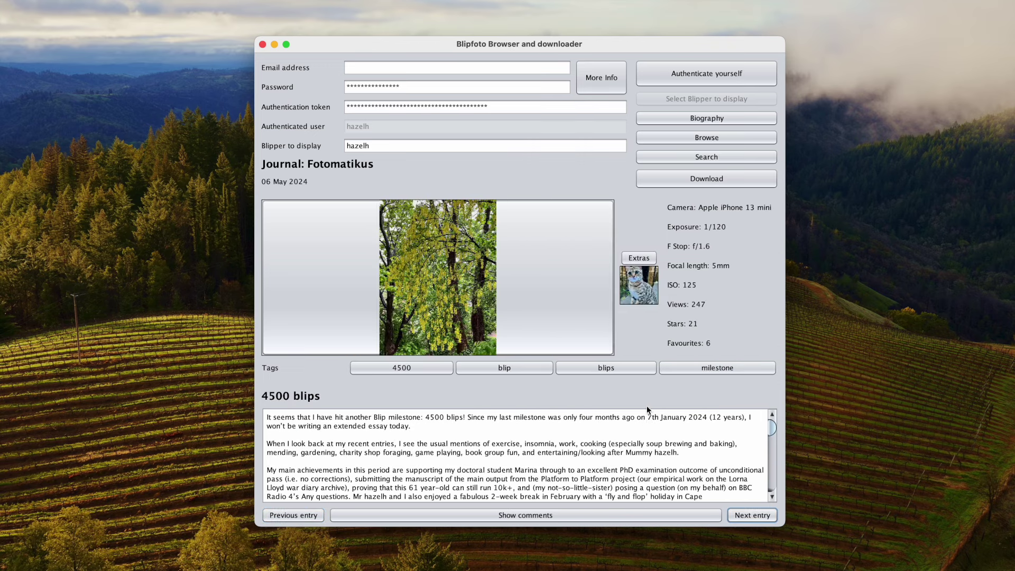
Check the entry's comments and view the extra cat photo and tree photo full size
click(597, 513)
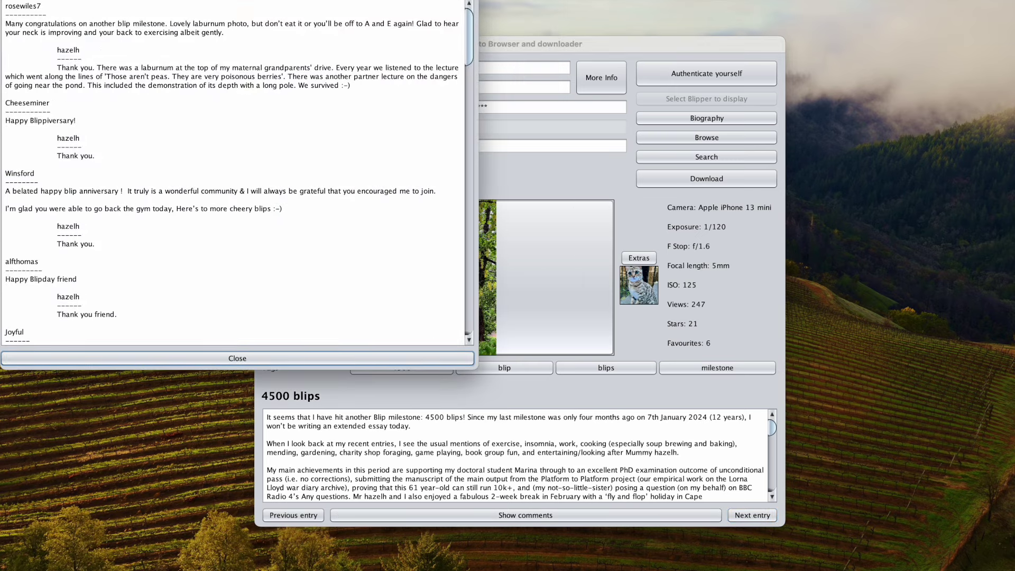
key(Return)
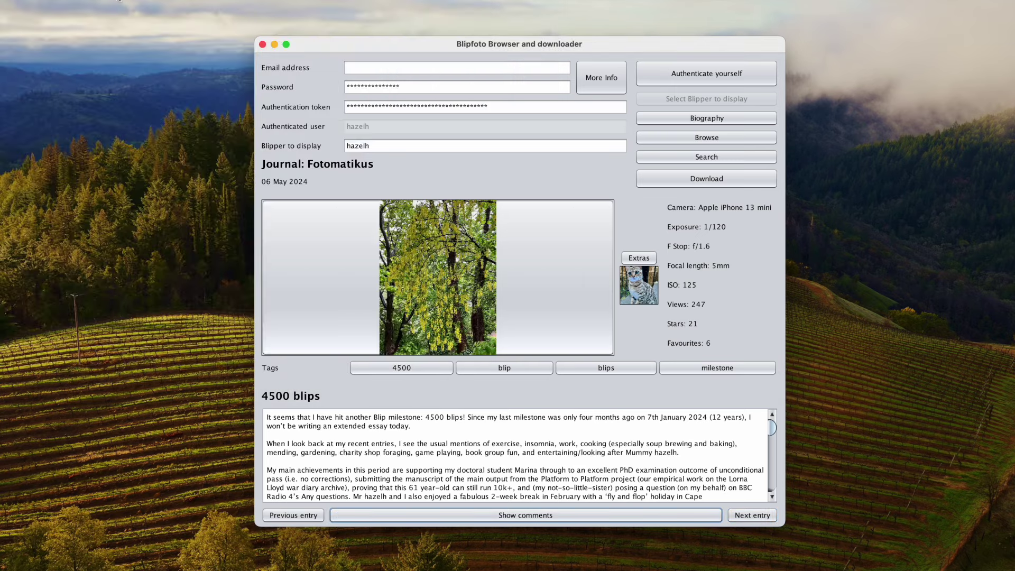
click(639, 285)
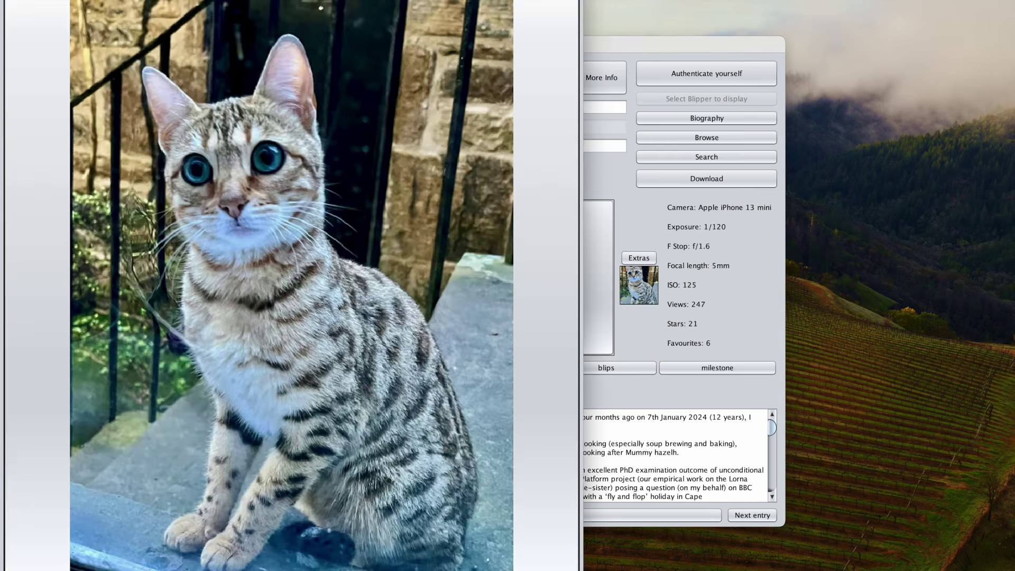
click(430, 245)
click(429, 245)
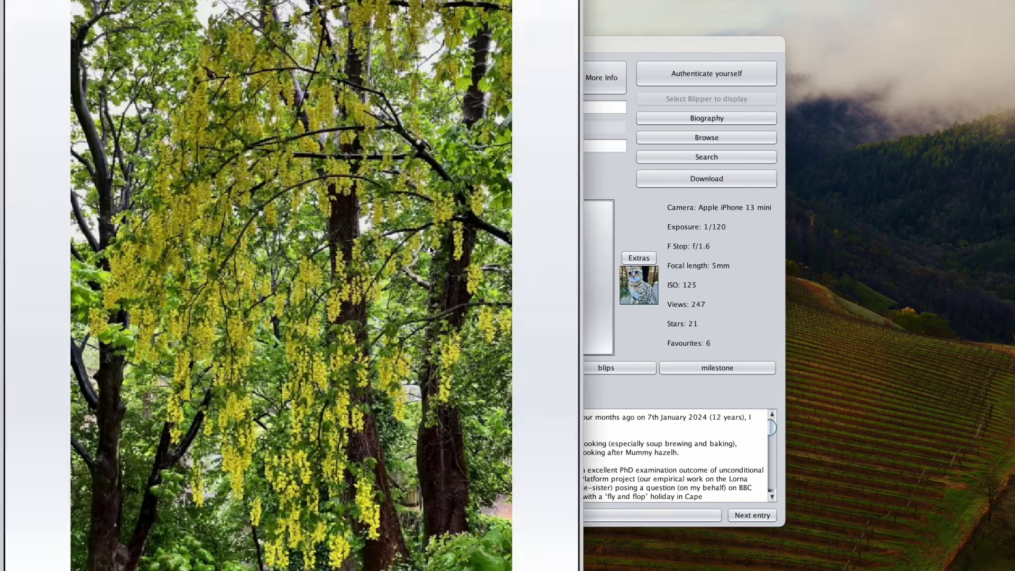
click(21, 4)
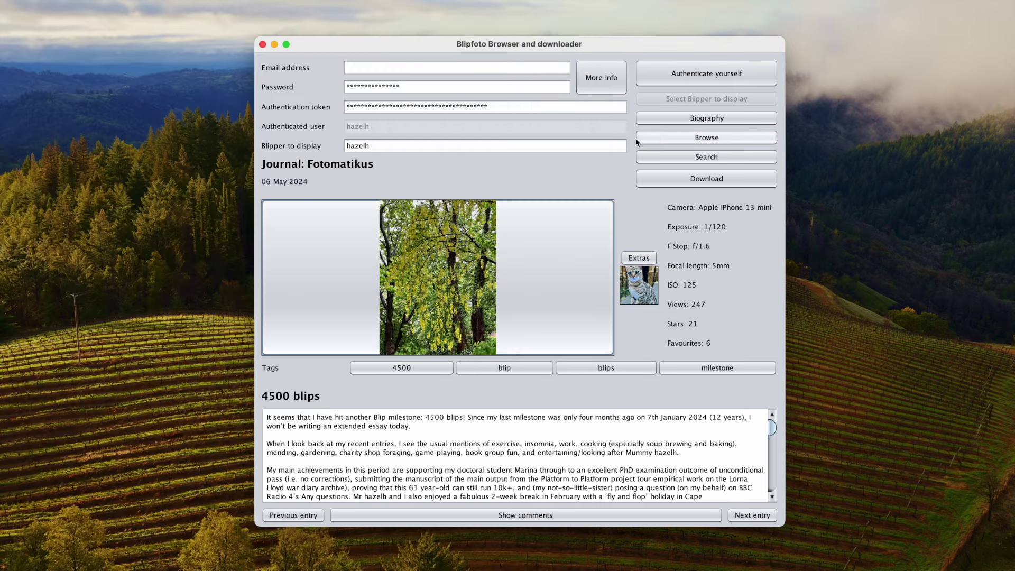
click(676, 137)
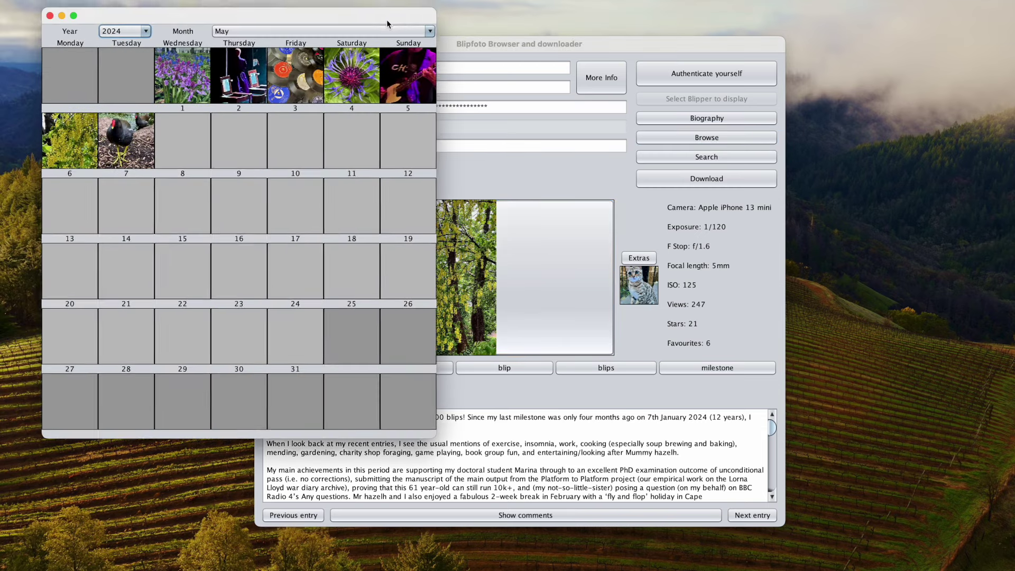
Switch the calendar to April 2024 and open the 12 April 'Blue Peter badge' entry
click(350, 41)
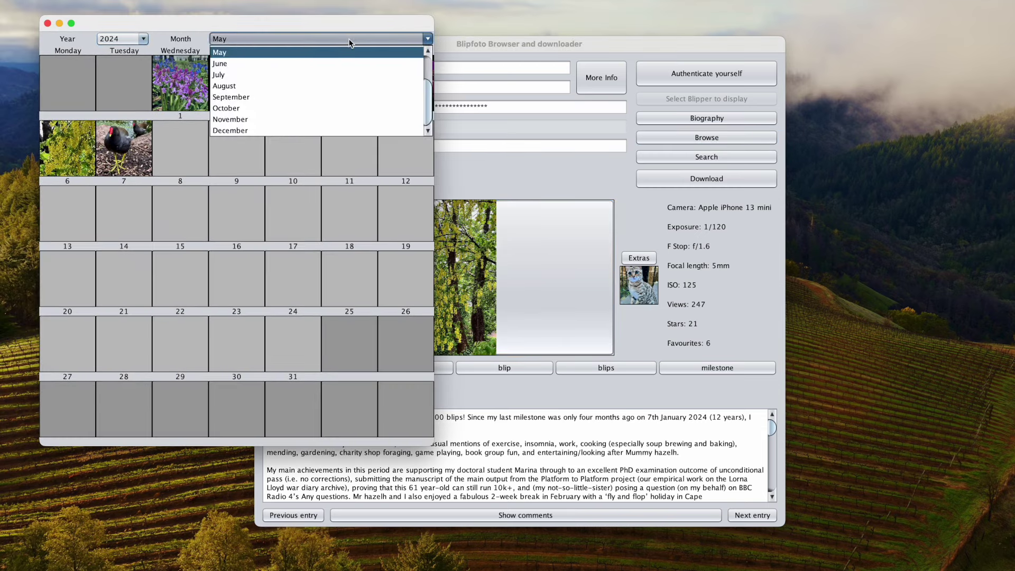
scroll(338, 64, up, 3)
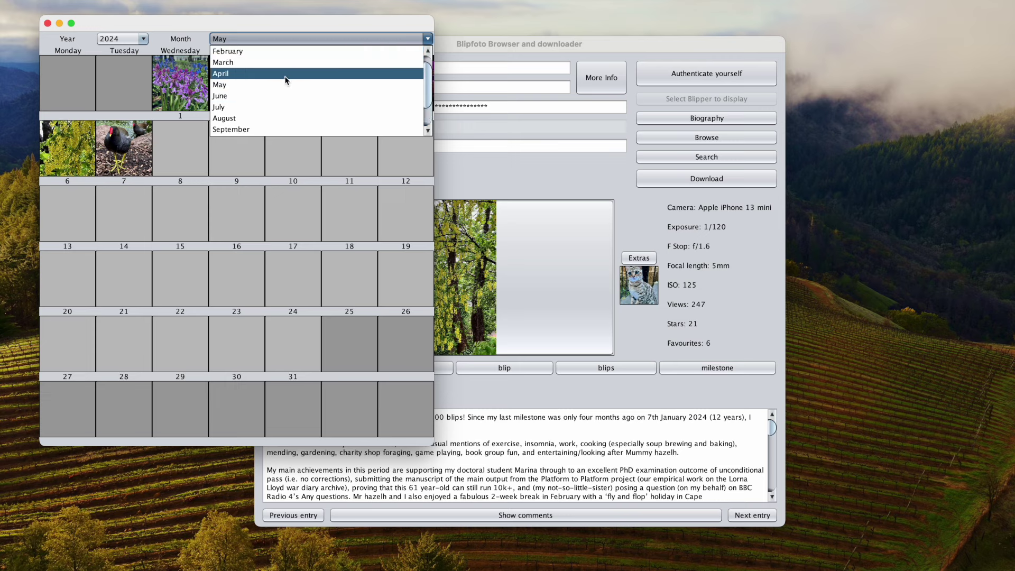
click(285, 77)
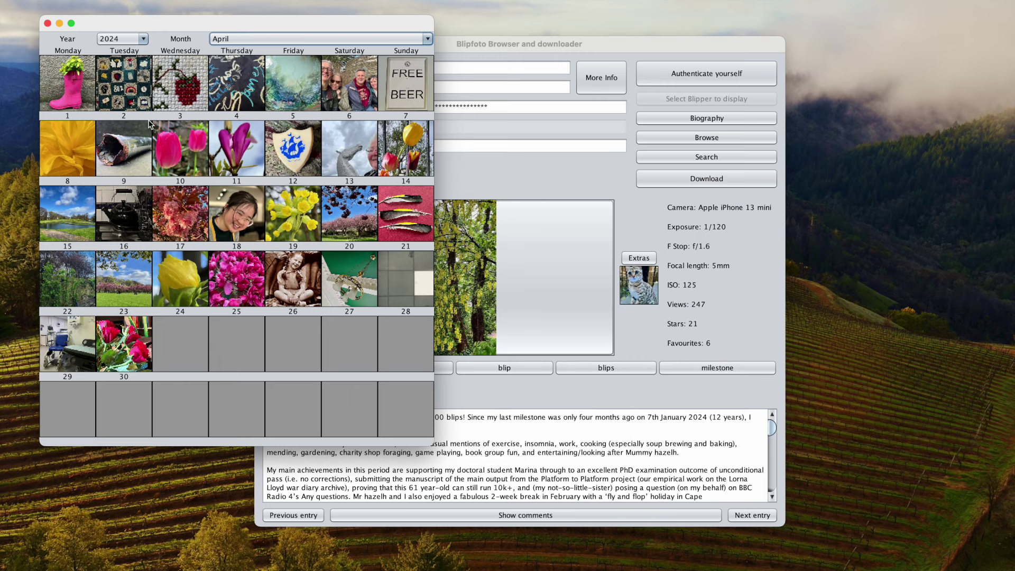
click(48, 23)
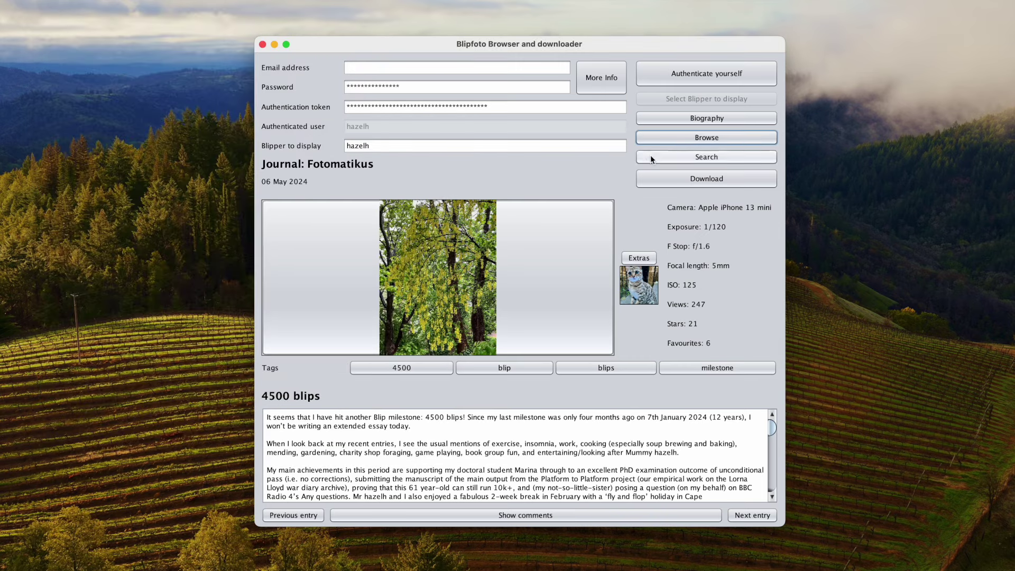
click(690, 138)
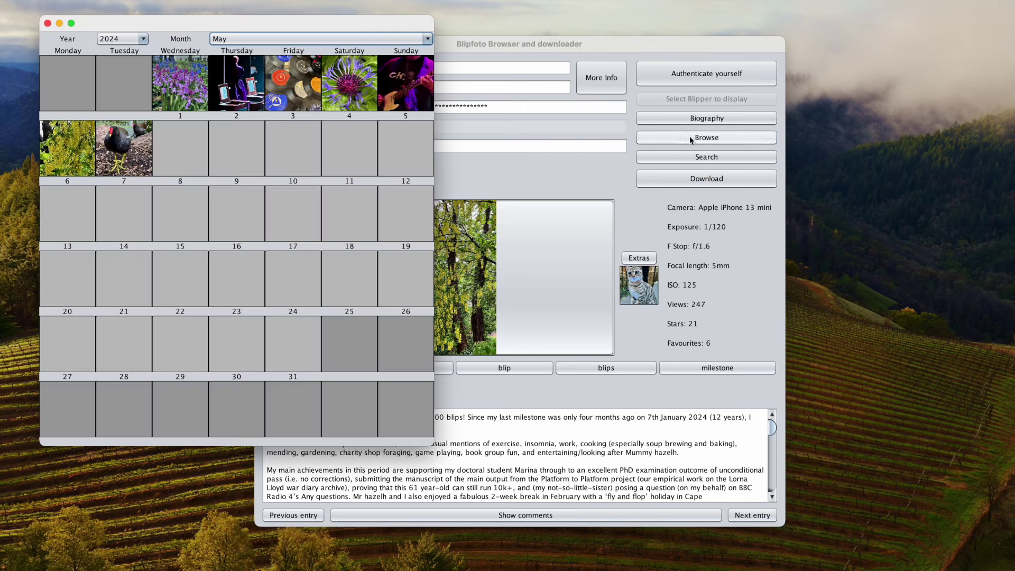
click(318, 40)
click(296, 74)
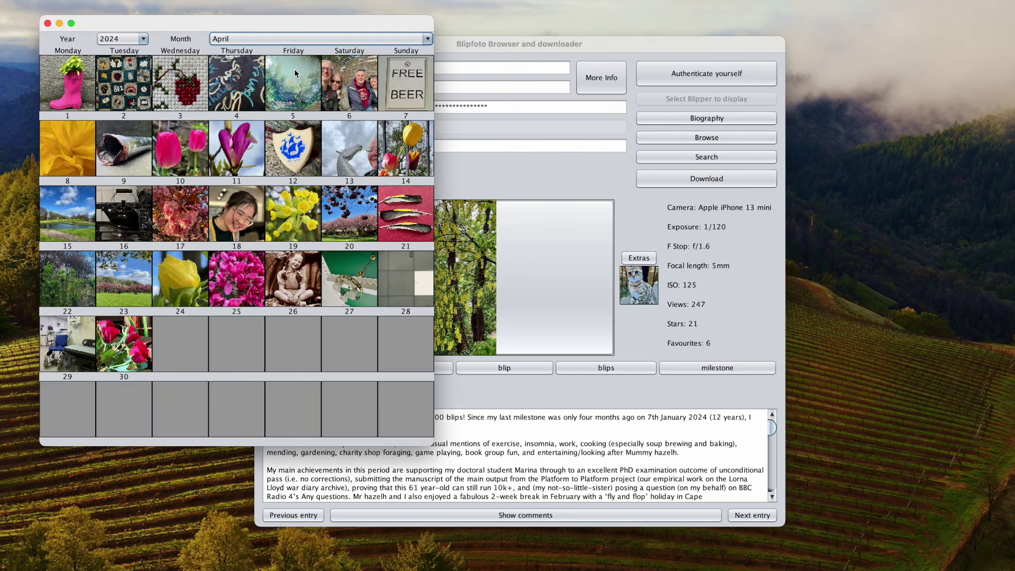
click(304, 159)
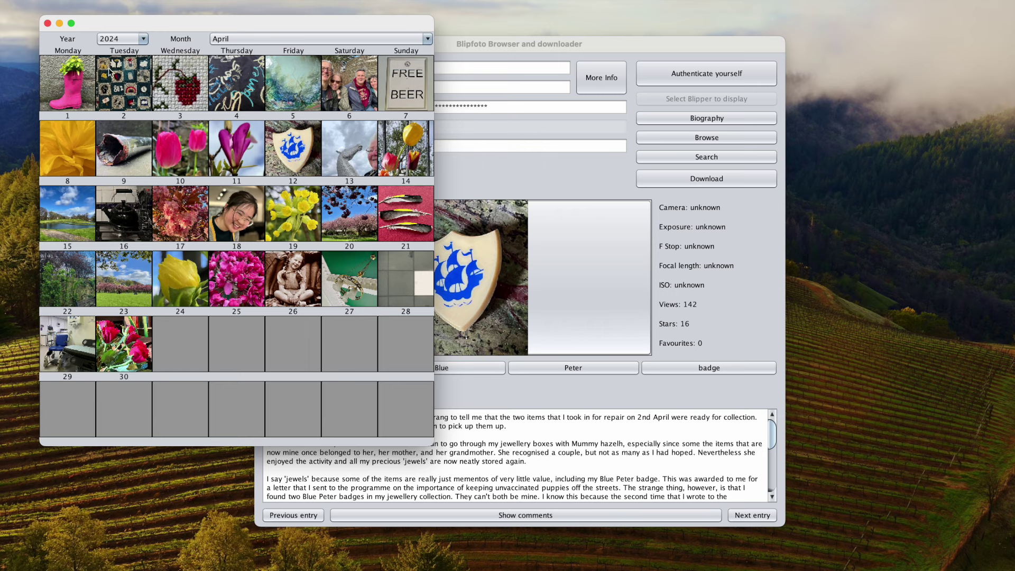
click(47, 24)
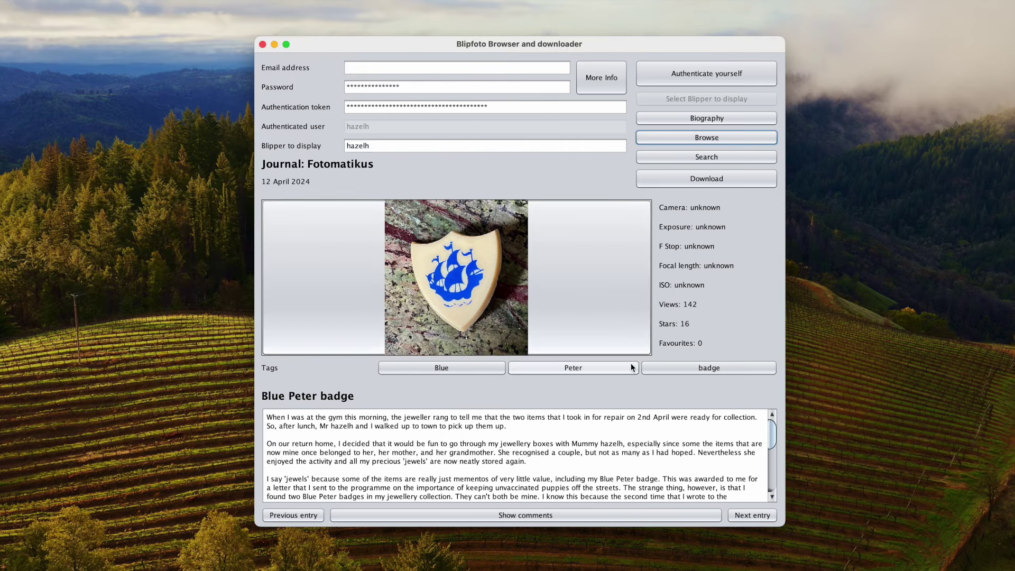
Search for entries tagged 'badge' and open the swimming badge result
click(702, 367)
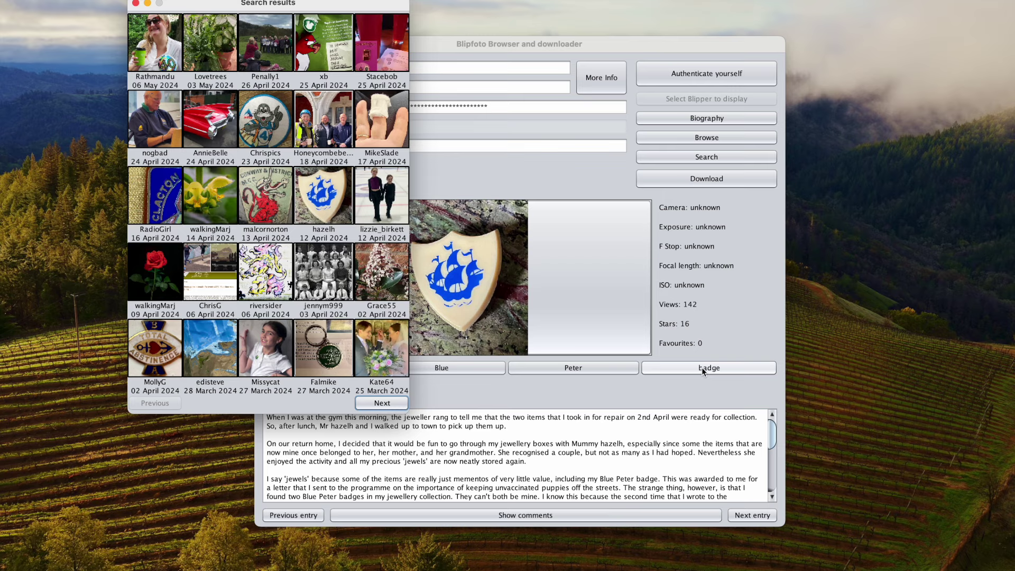
click(266, 116)
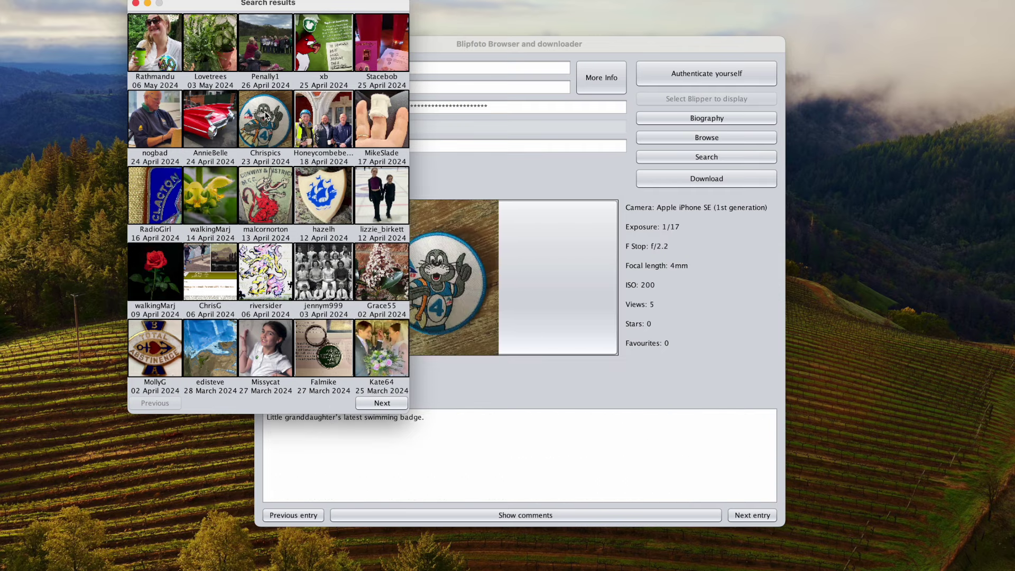
click(137, 3)
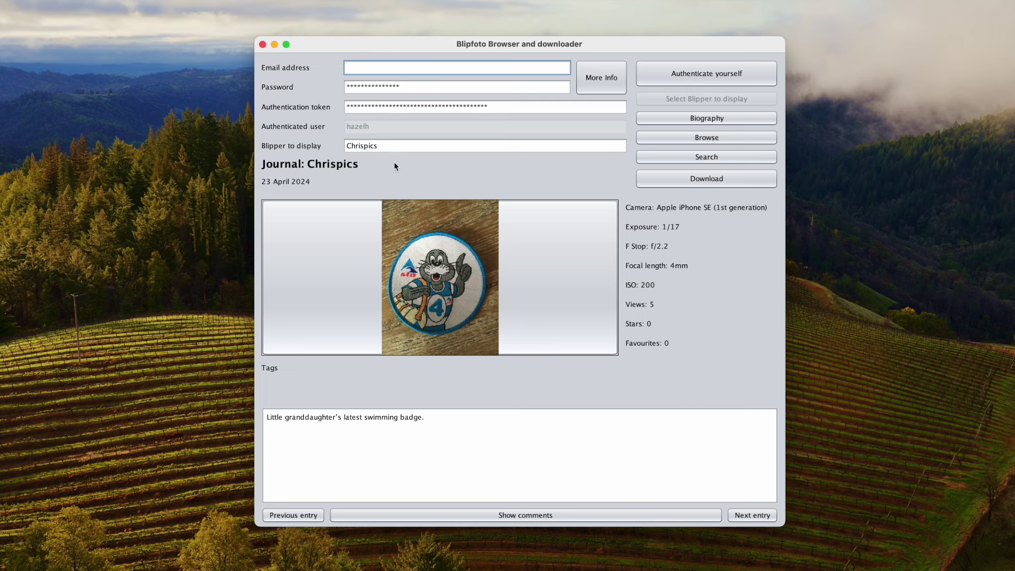
Enter a different blipper's name in the Blipper to display field and show their journal
double_click(391, 147)
text(hazelh)
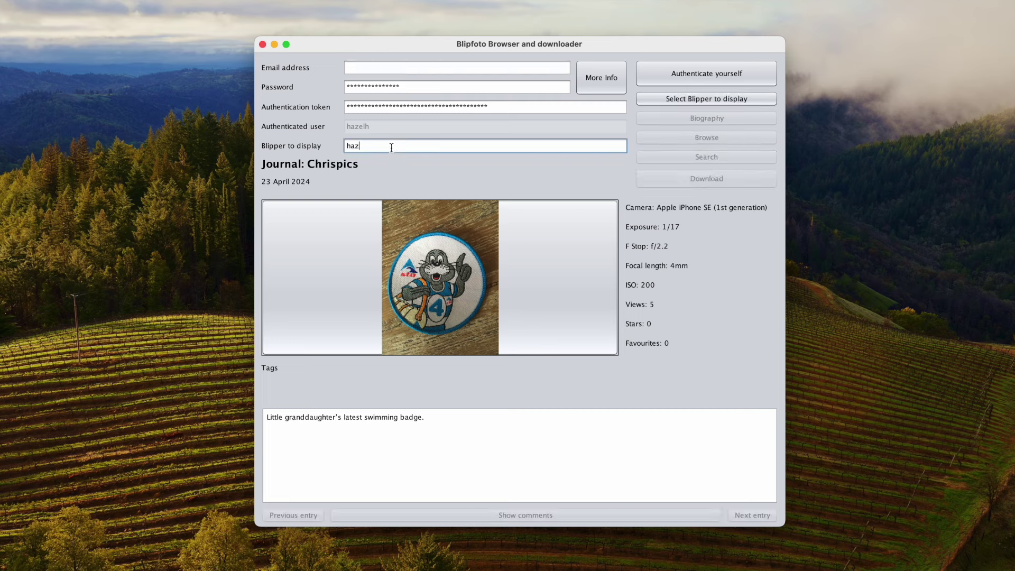
click(697, 100)
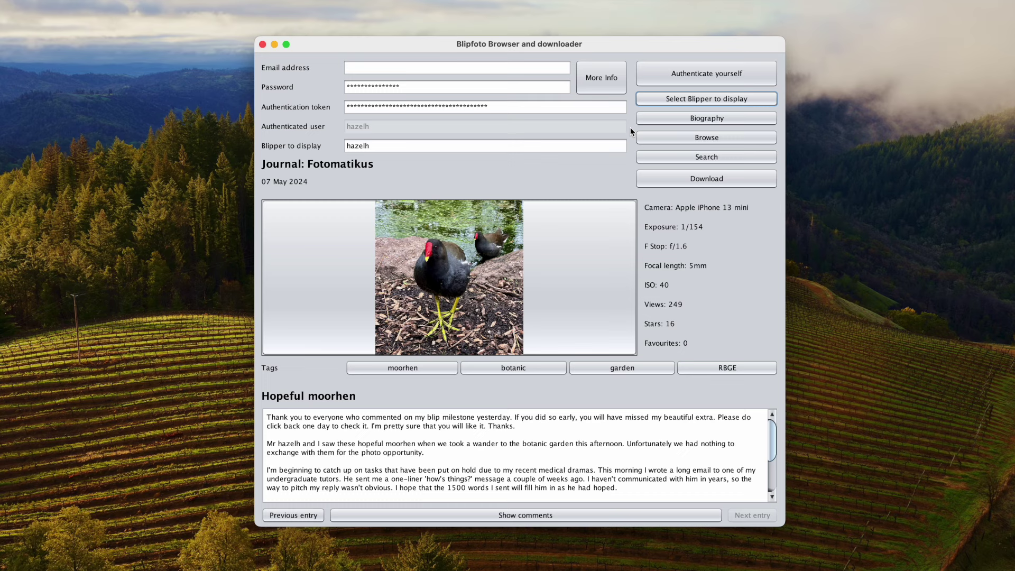
click(693, 181)
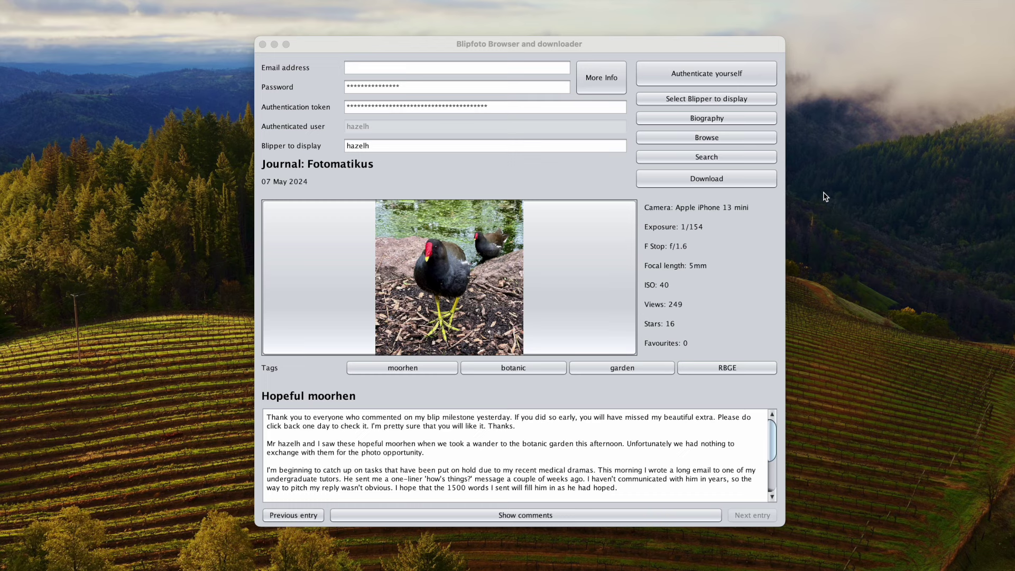
Open the download options and expand the HTML-file download settings
click(757, 180)
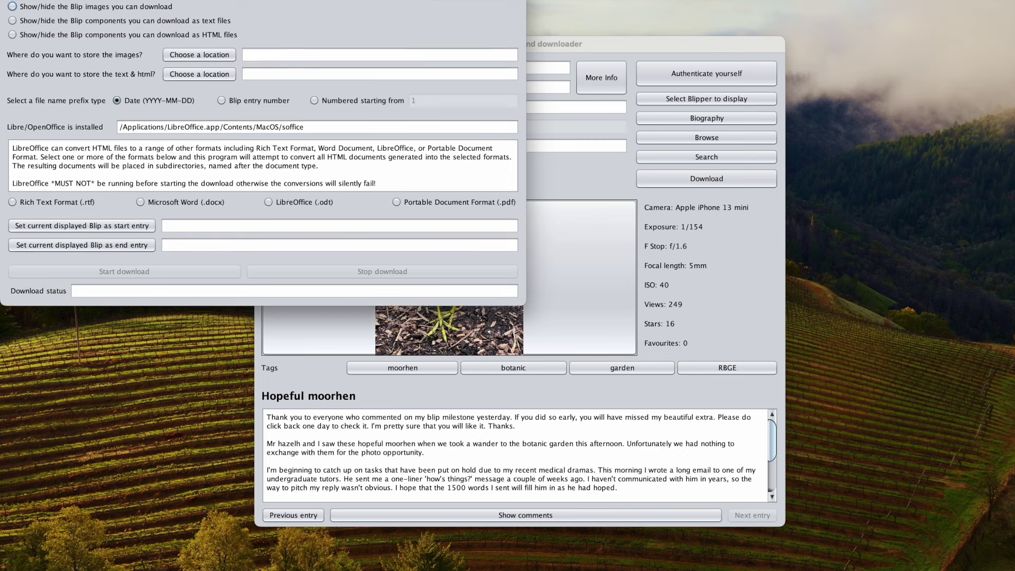
drag(433, 1, 457, 21)
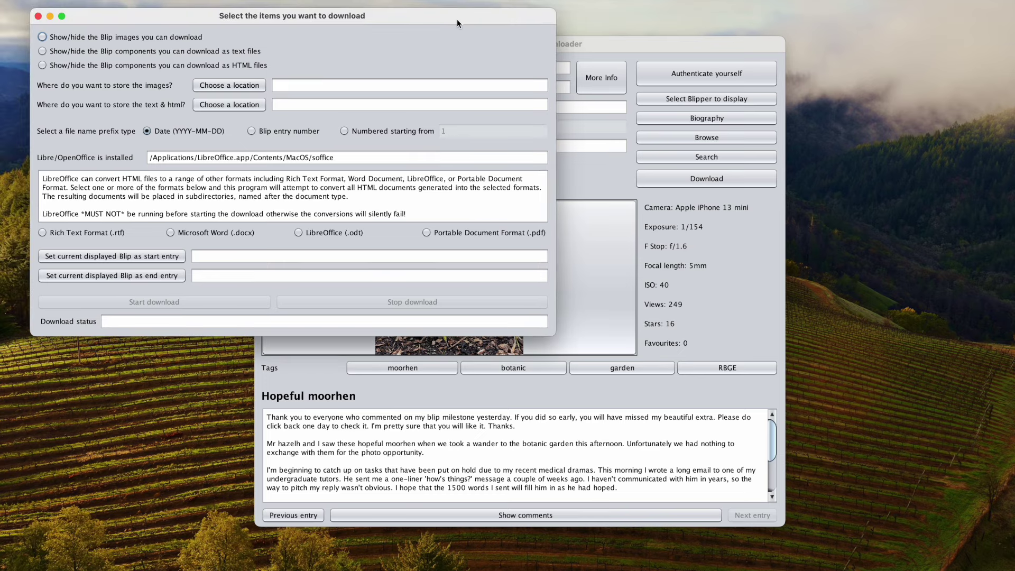
click(46, 38)
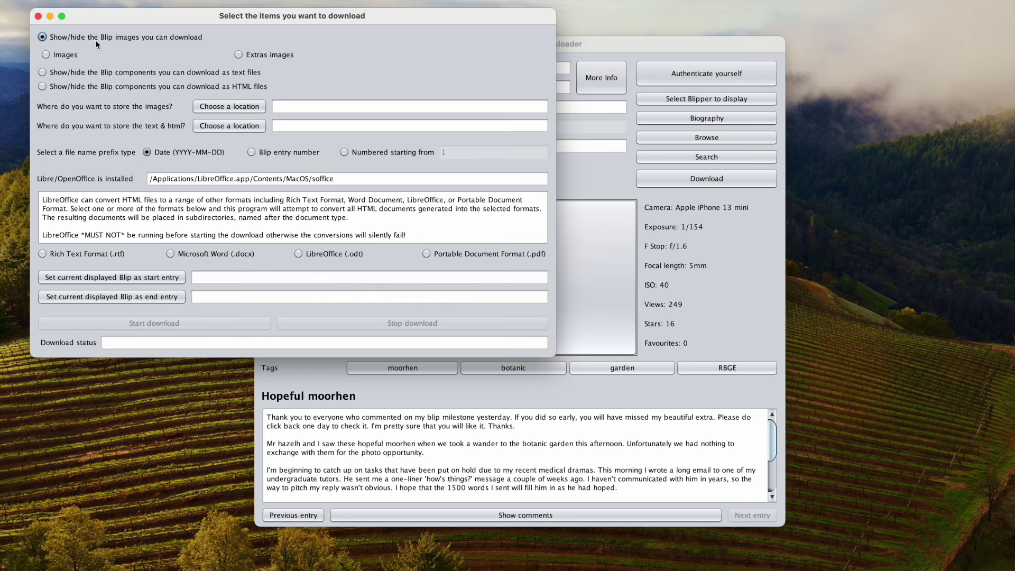
click(44, 38)
click(43, 52)
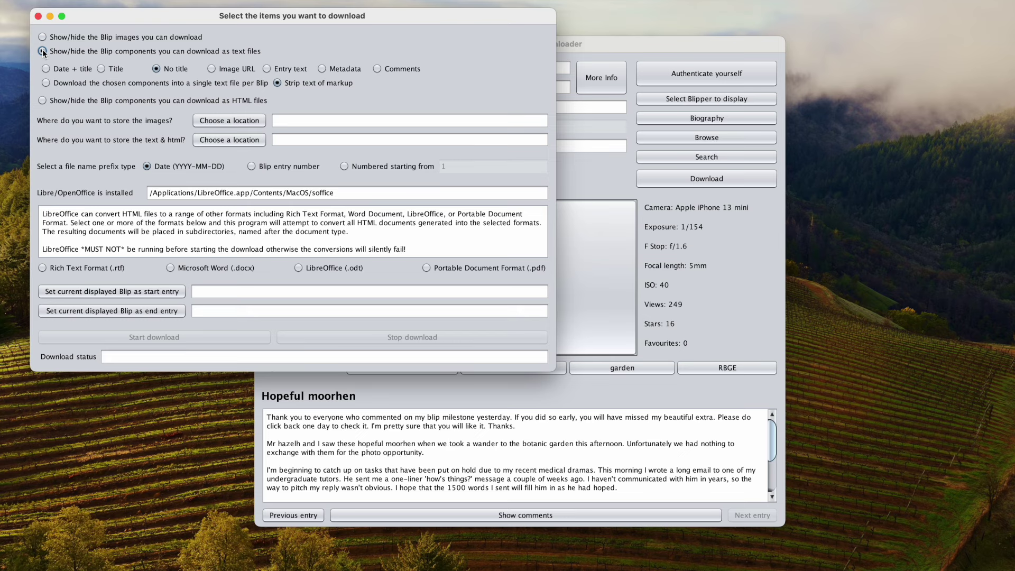
click(43, 51)
click(42, 65)
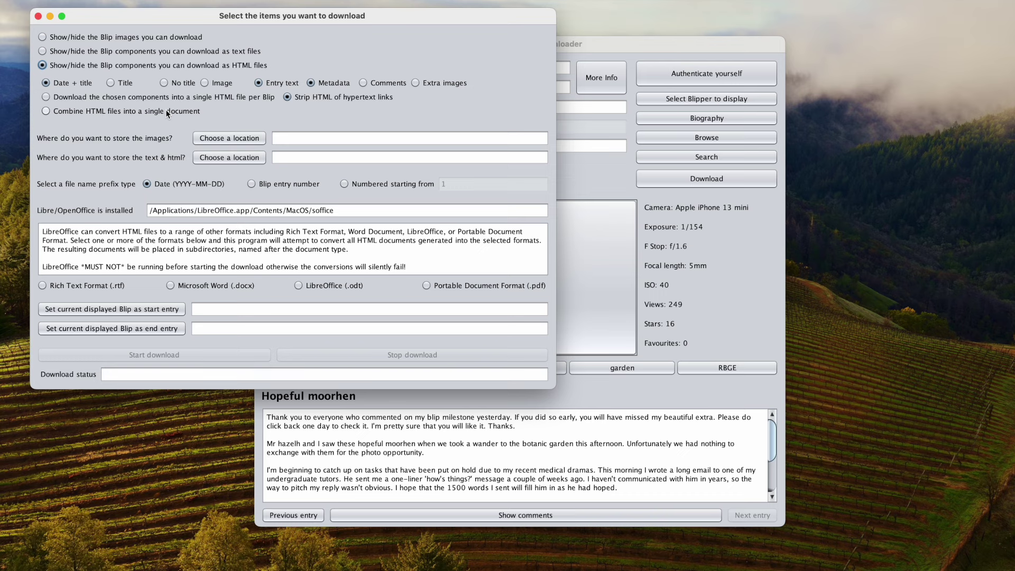
Include Image and Extra images but not Comments or Metadata, and choose BlipDownloads for images
click(204, 83)
click(363, 82)
click(415, 83)
click(367, 83)
click(311, 83)
click(229, 139)
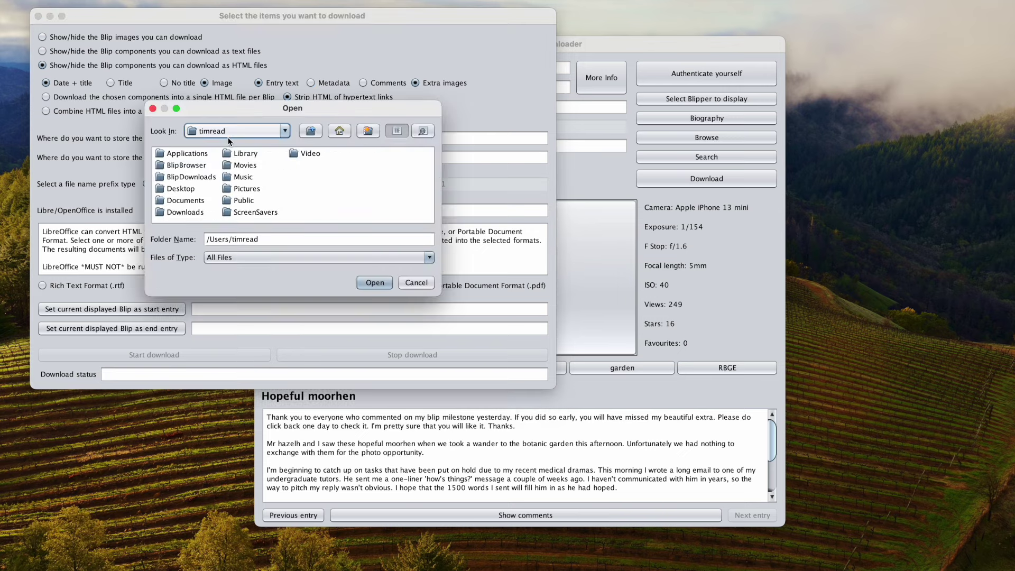
double_click(178, 178)
Set BlipDownloads/Images as the image folder and BlipDownloads/Texts for text and HTML files
double_click(169, 153)
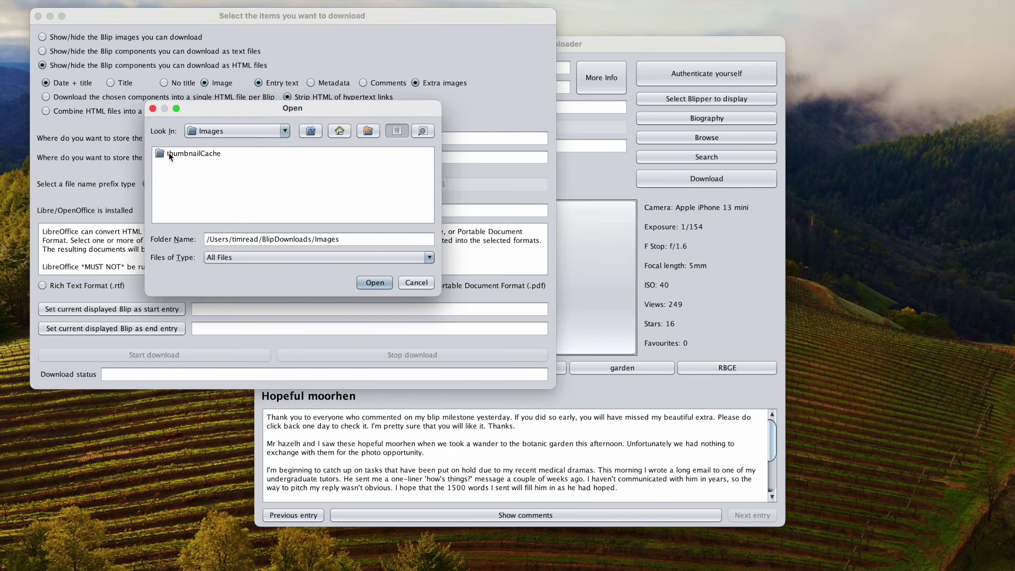
click(374, 282)
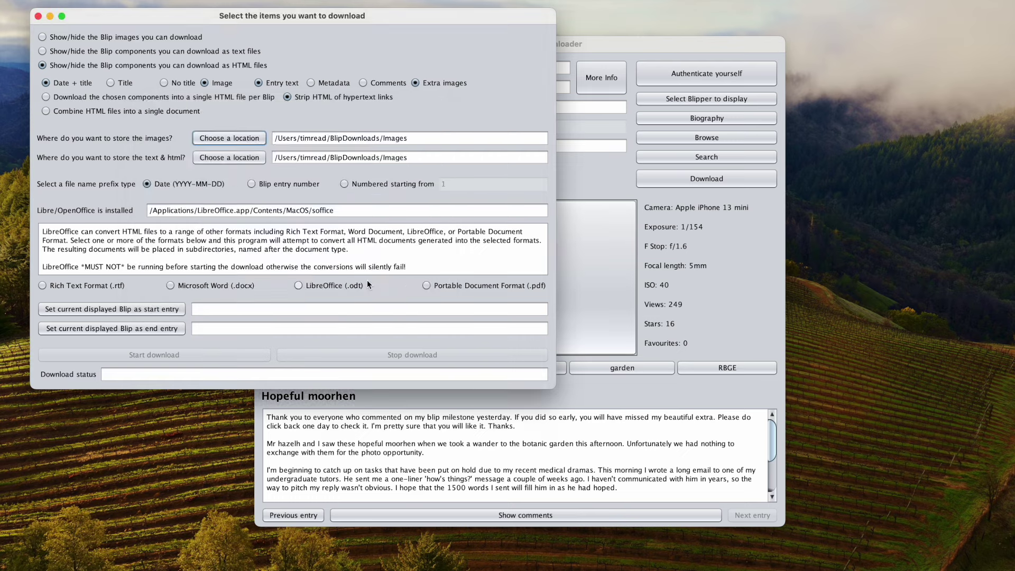
click(248, 161)
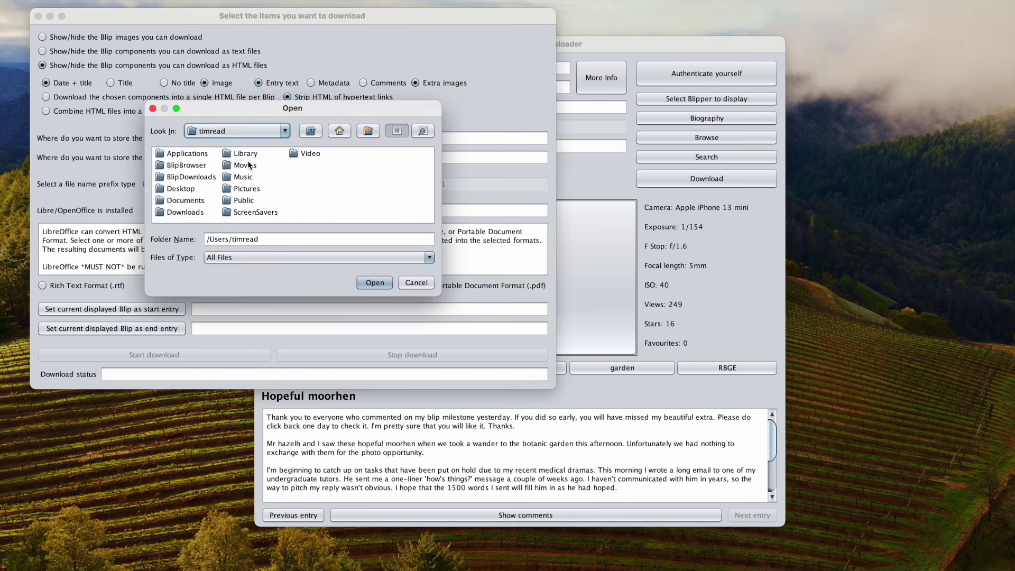
double_click(191, 180)
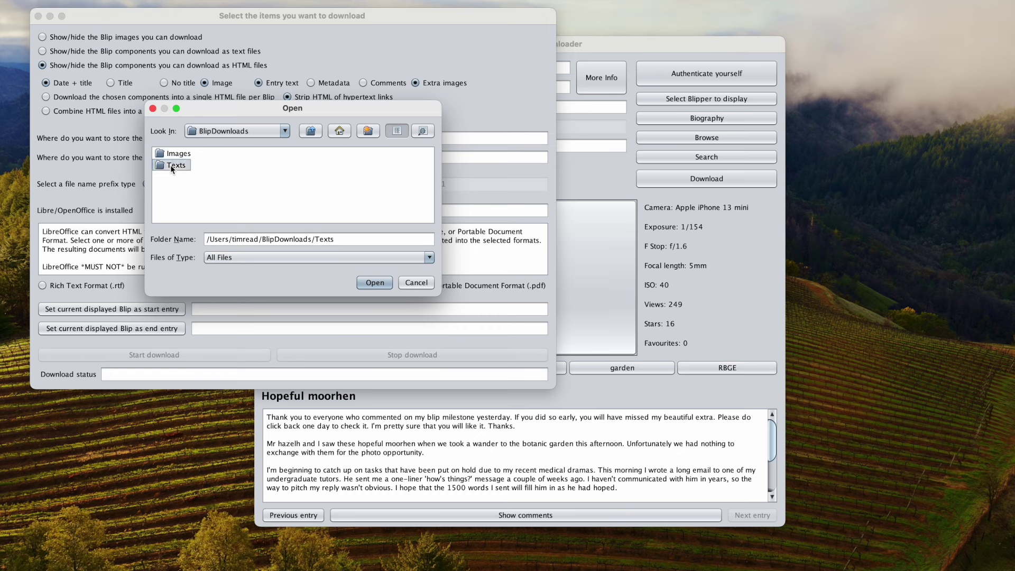
double_click(171, 165)
click(376, 282)
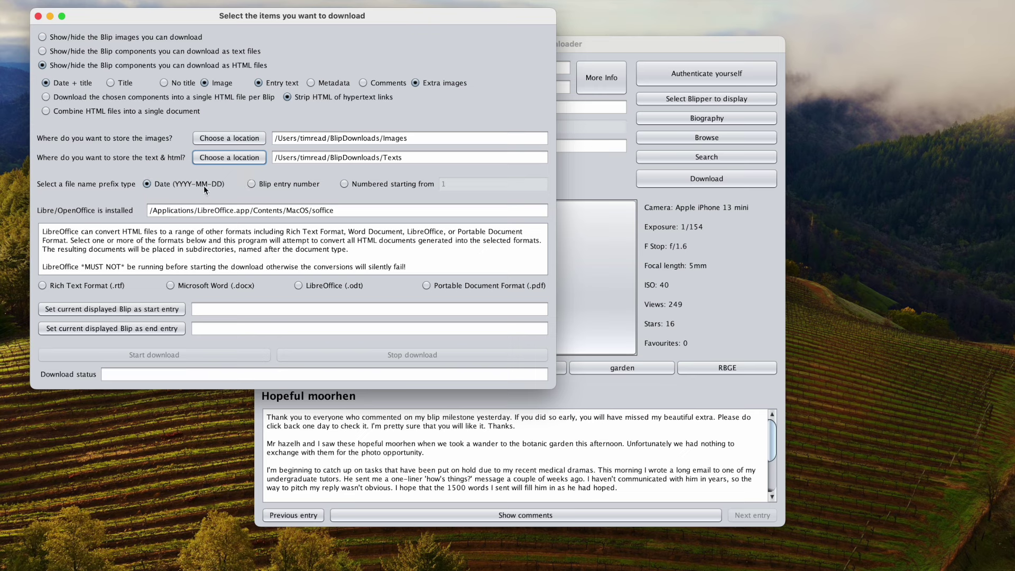
Select conversion of downloads to LibreOffice .odt and .pdf
click(299, 286)
click(426, 285)
click(633, 47)
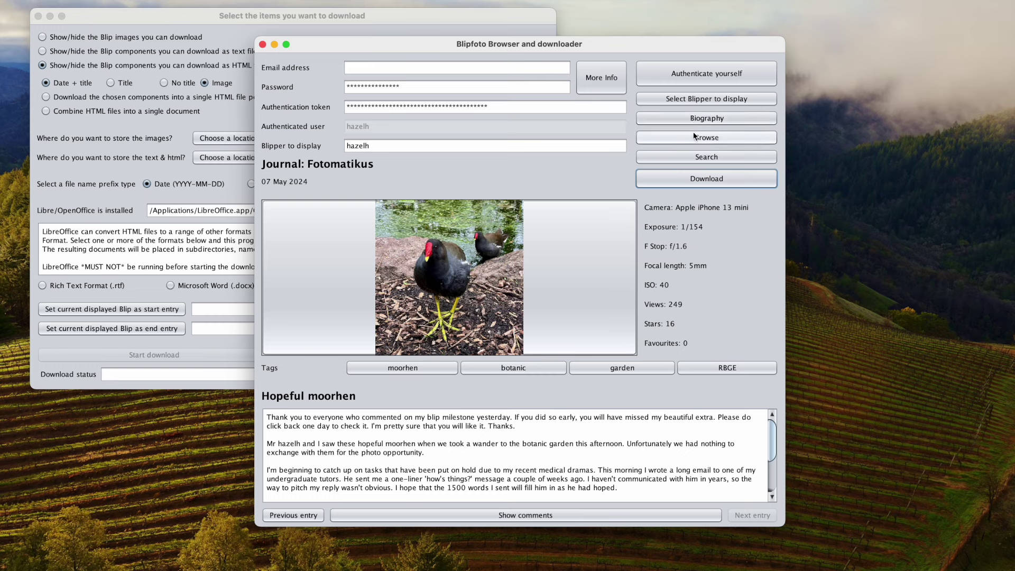
click(741, 137)
Show the March 2024 calendar and set the 21 March entry as the download start
click(281, 41)
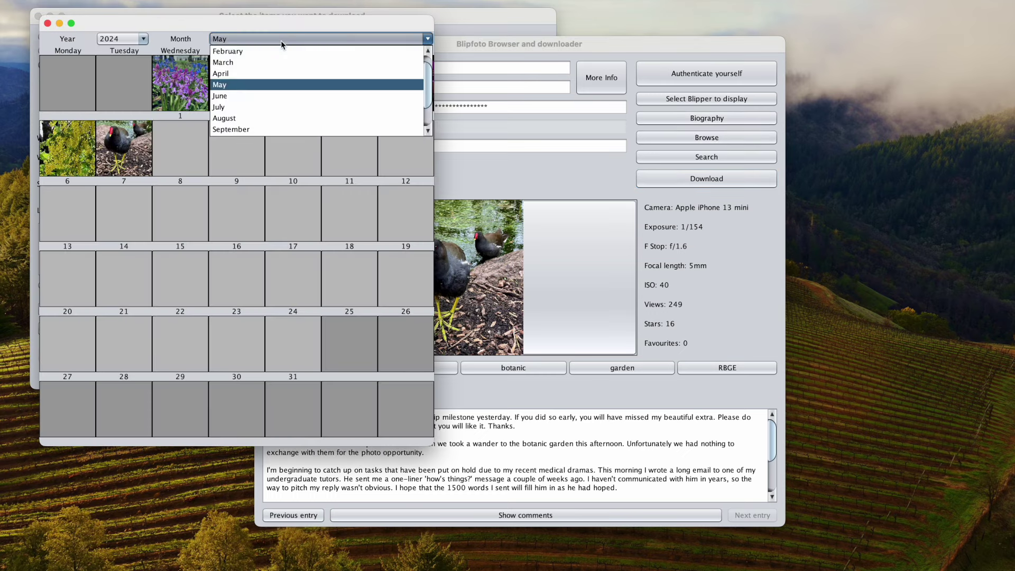
click(265, 62)
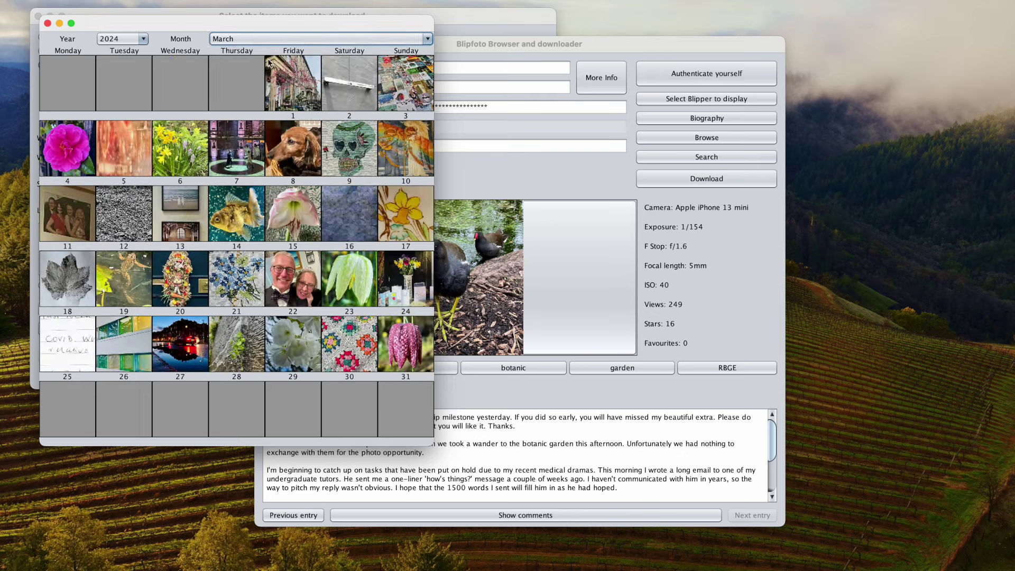
drag(296, 27, 570, 89)
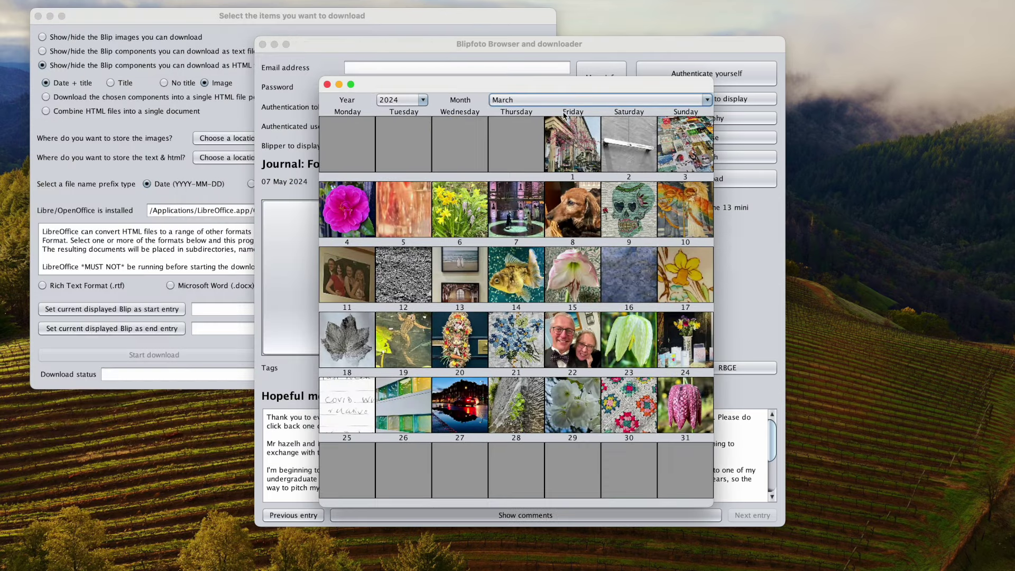
click(512, 332)
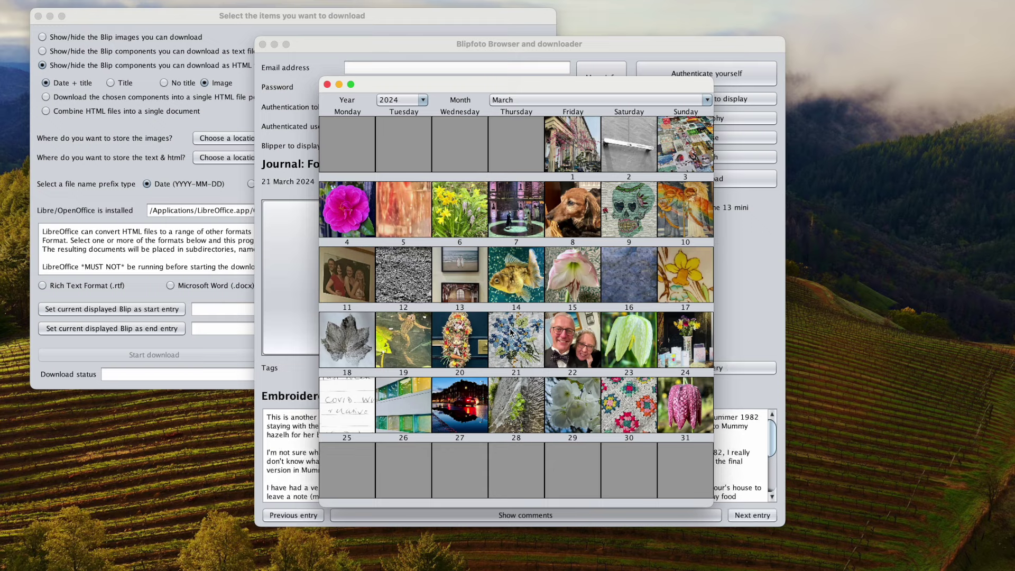
drag(468, 86, 737, 104)
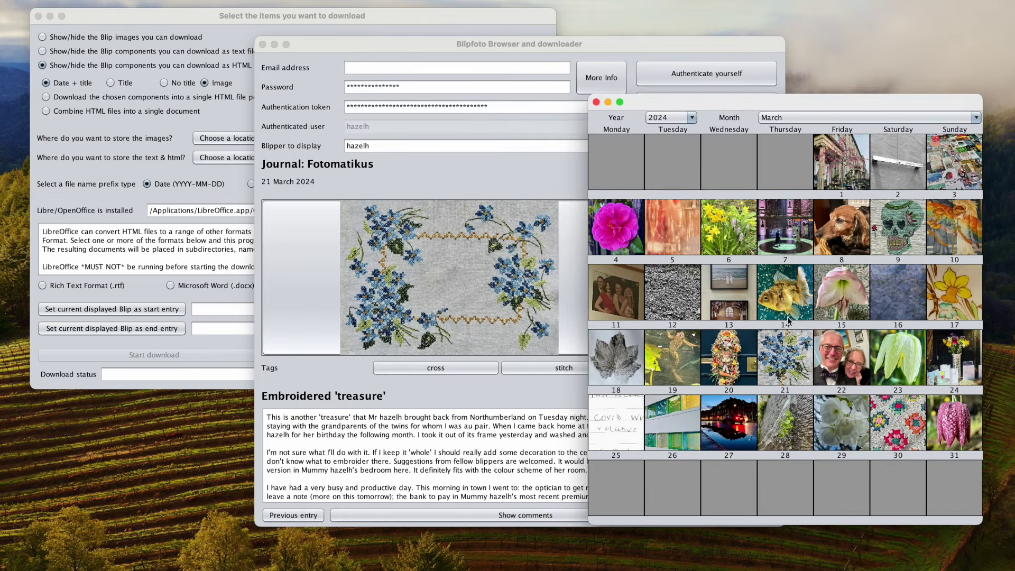
click(286, 17)
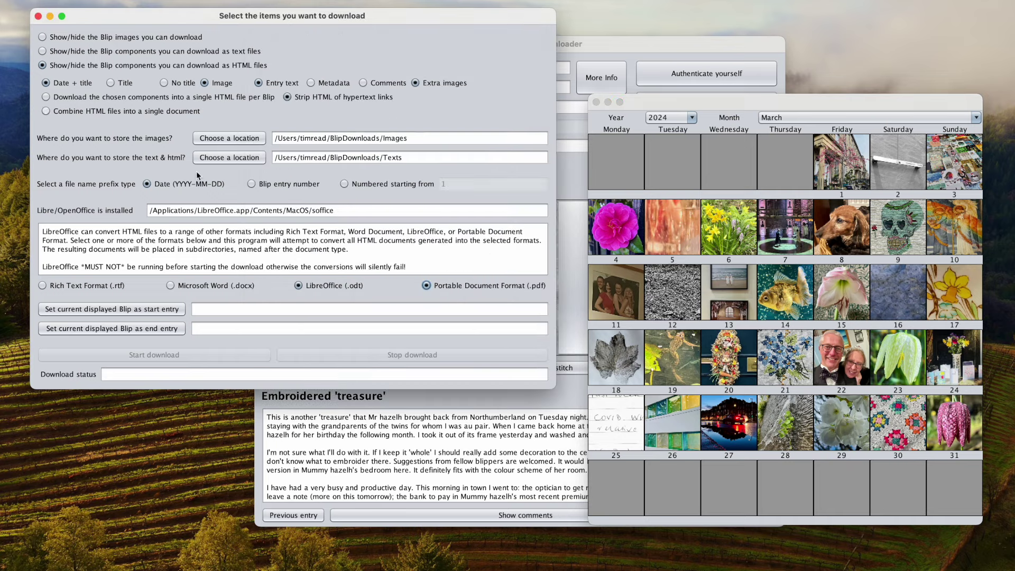
click(118, 312)
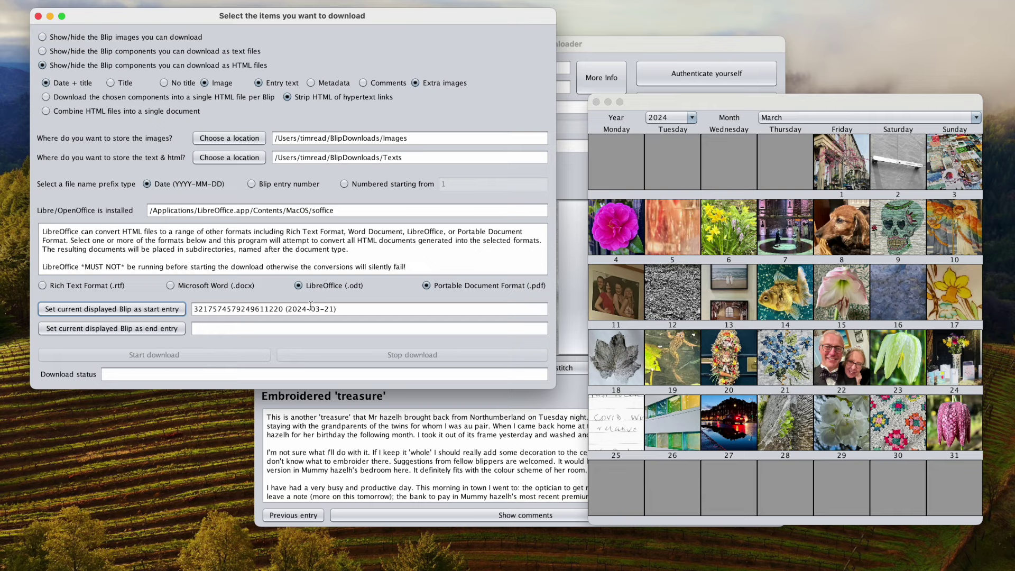
Set the 31 March entry as the download end and close the calendar
click(952, 428)
click(677, 46)
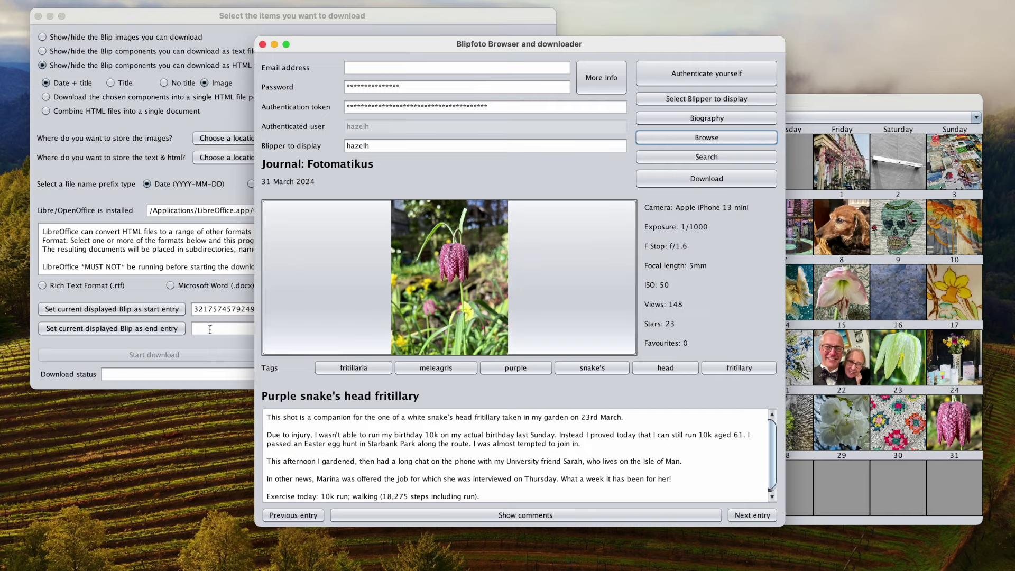
click(166, 329)
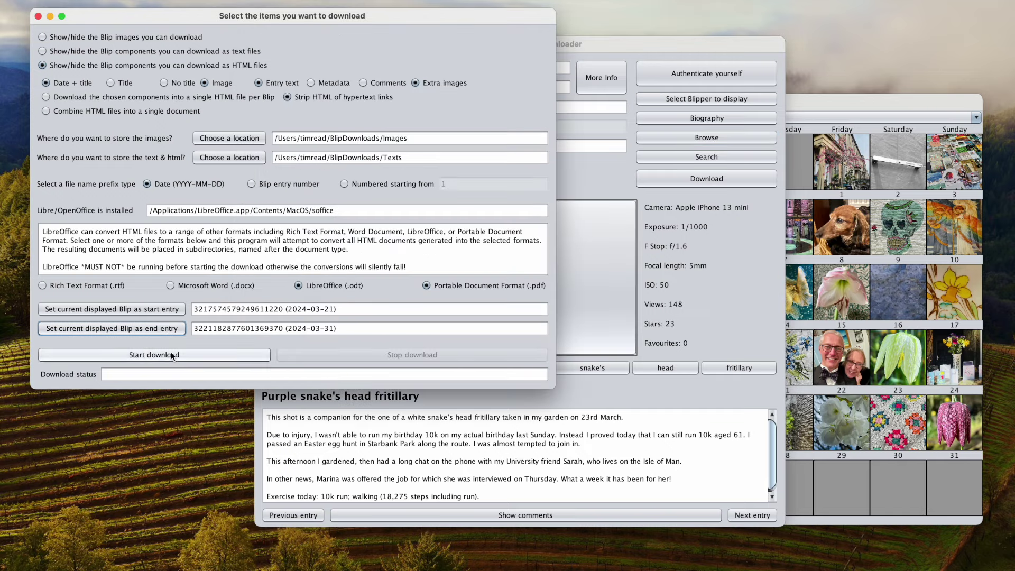
click(830, 99)
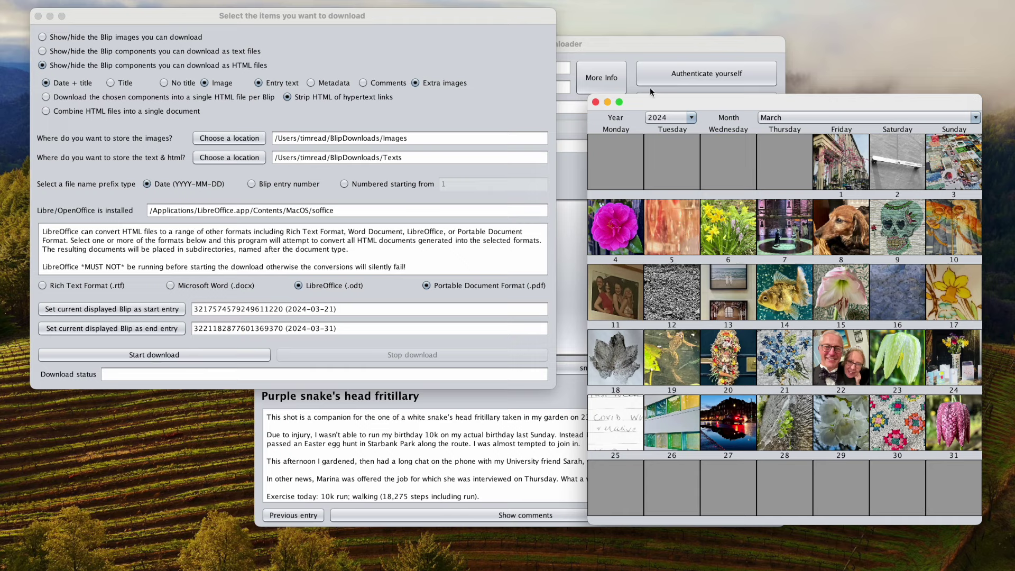
click(595, 102)
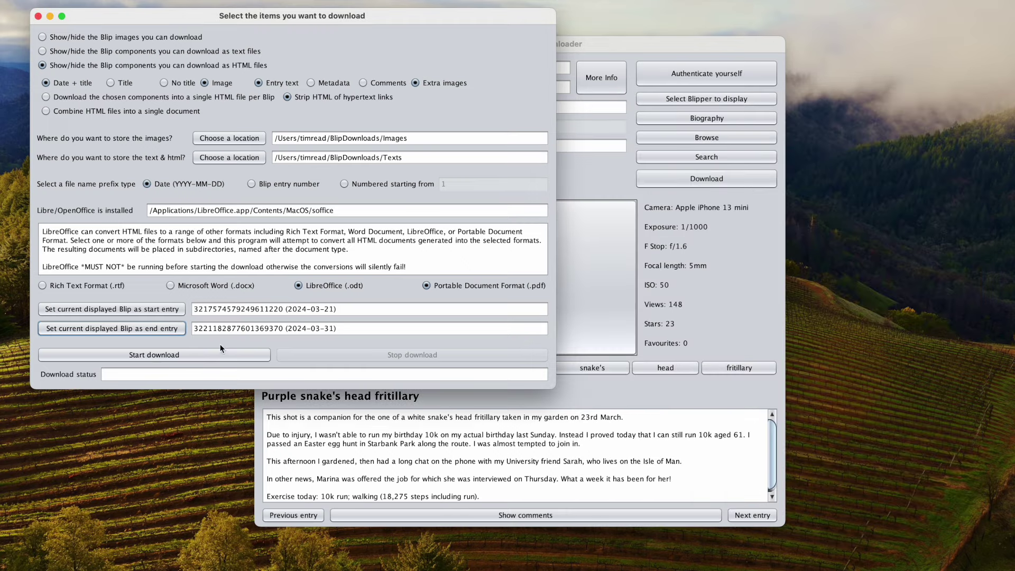
drag(418, 16, 837, 14)
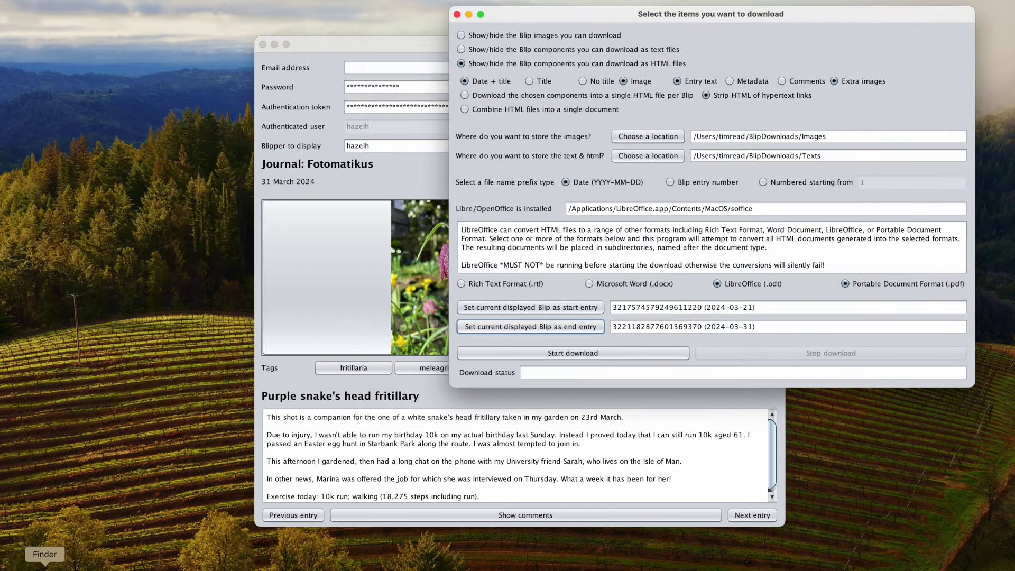
Show BlipDownloads' Images and Texts folders in Finder, then download the 21–31 March entries
click(47, 552)
click(301, 293)
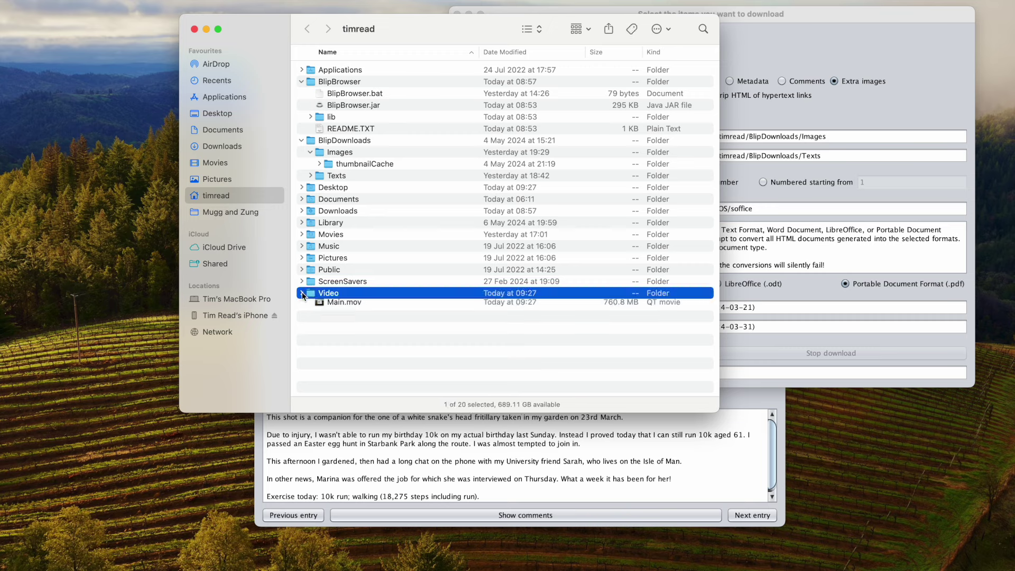
click(302, 82)
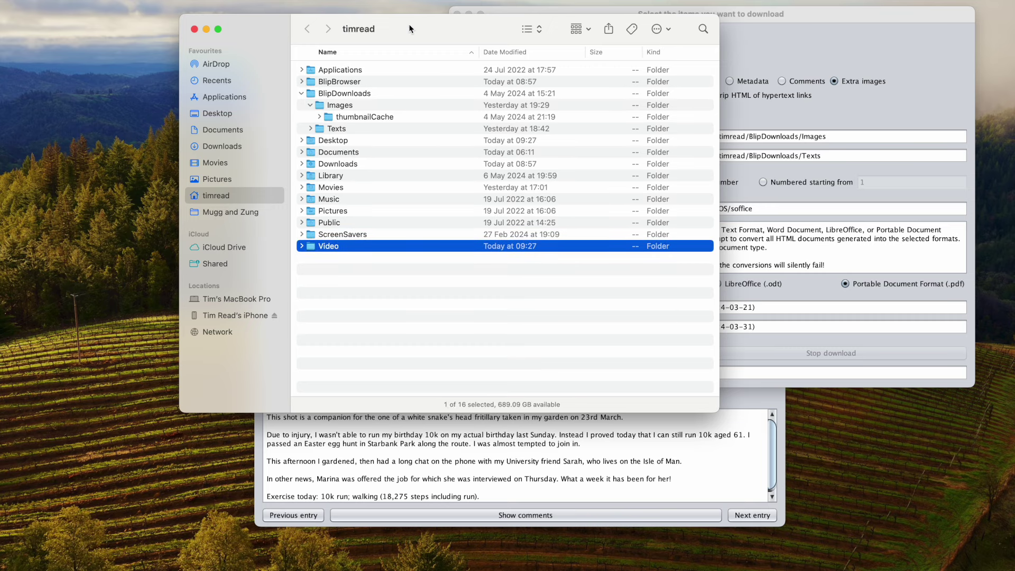
drag(409, 28, 233, 215)
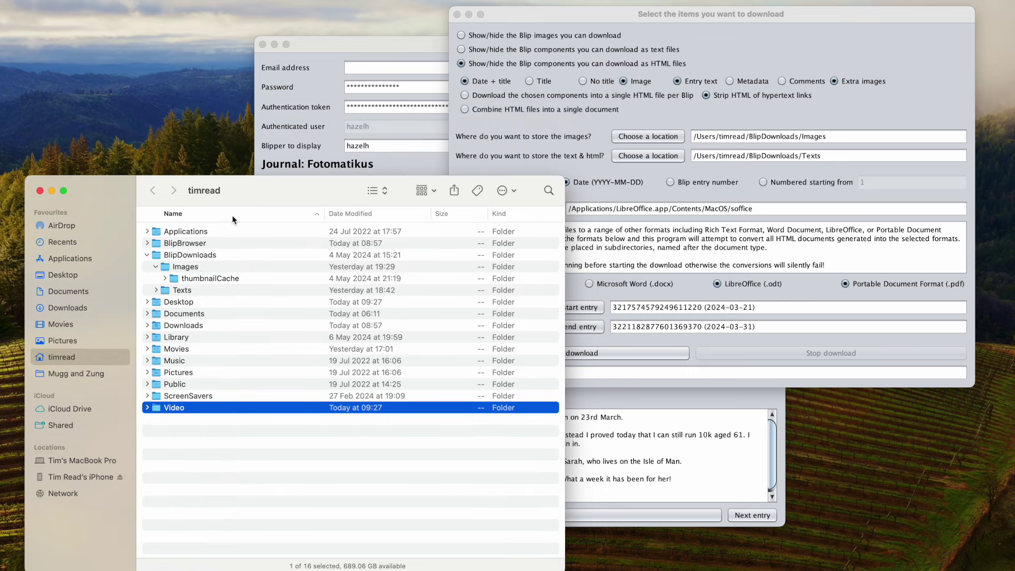
click(156, 290)
drag(250, 182, 241, 201)
drag(564, 15, 589, 16)
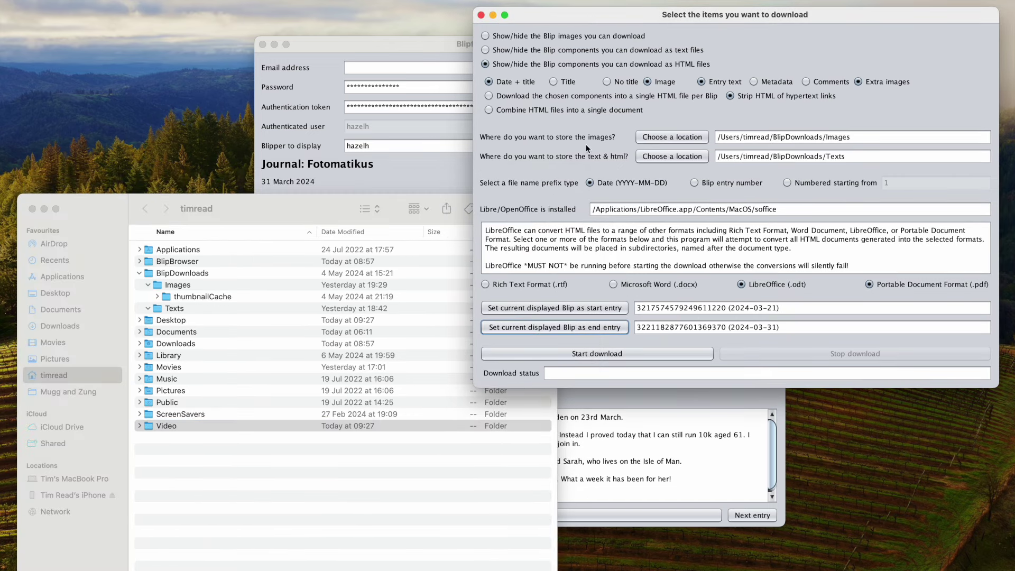
click(588, 354)
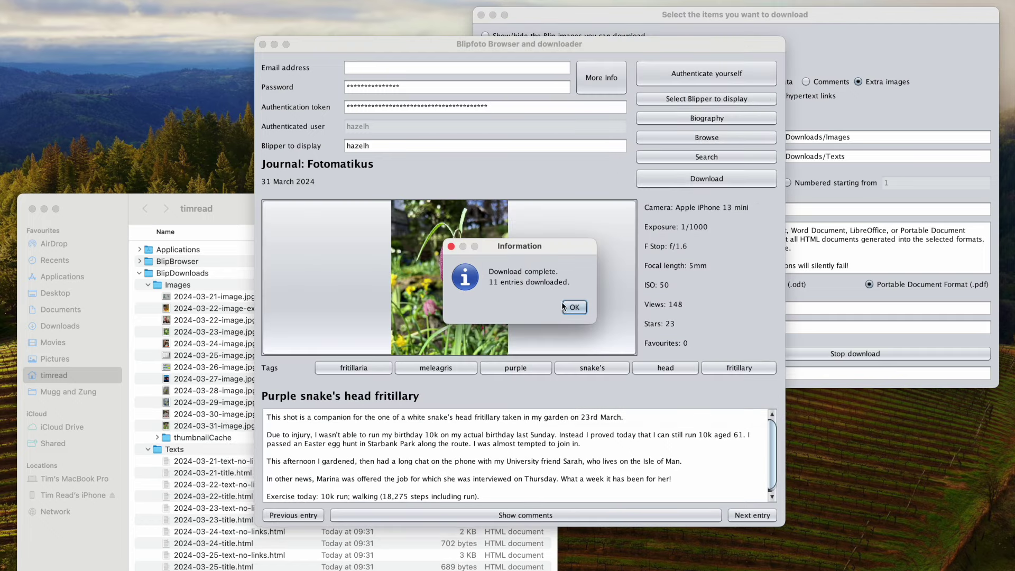
Dismiss the 'Download complete' notice and bring the download settings window back to the front
click(574, 308)
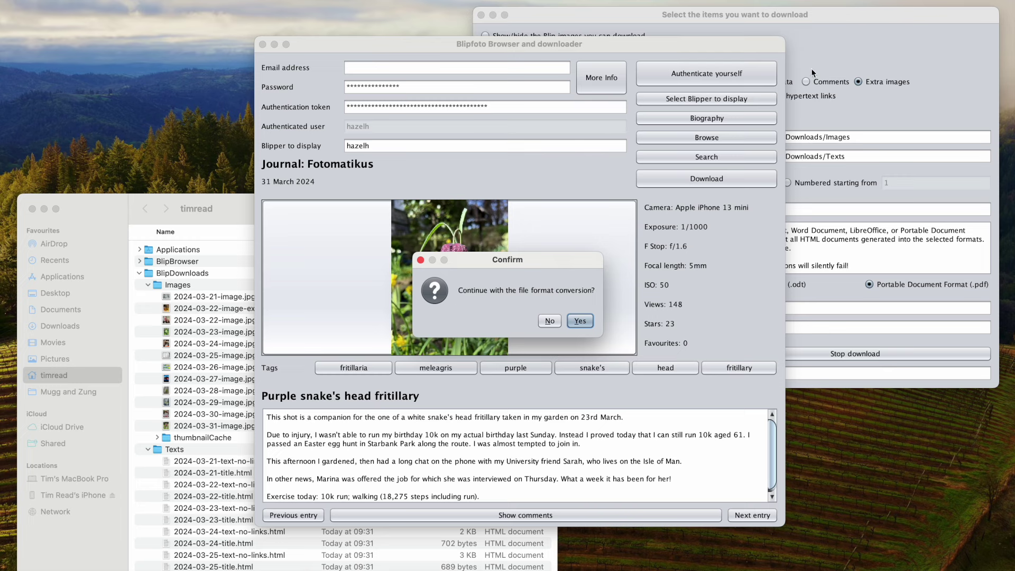
click(785, 98)
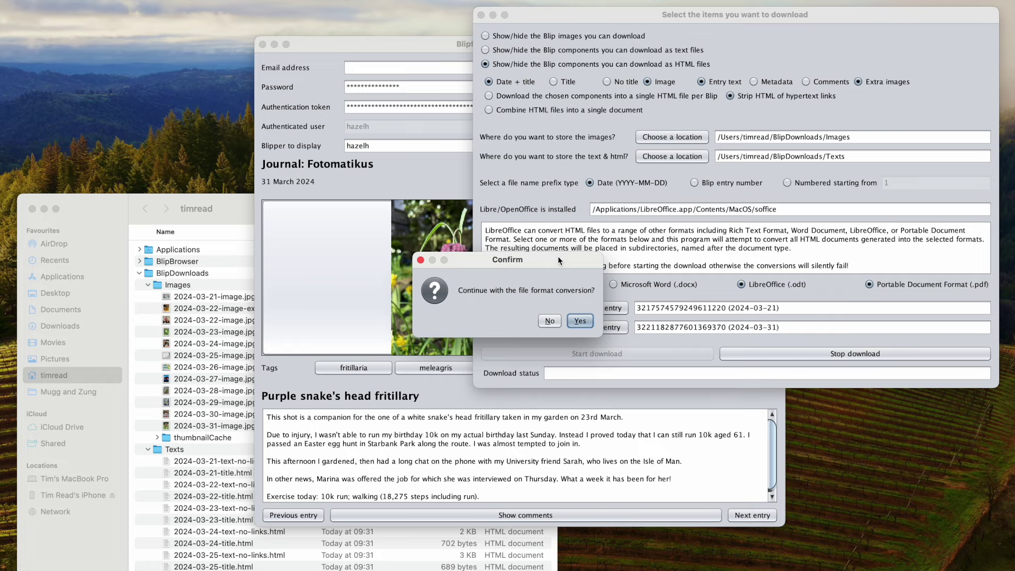
Check the downloaded March files, then approve converting them to ODT and PDF
drag(558, 258, 535, 236)
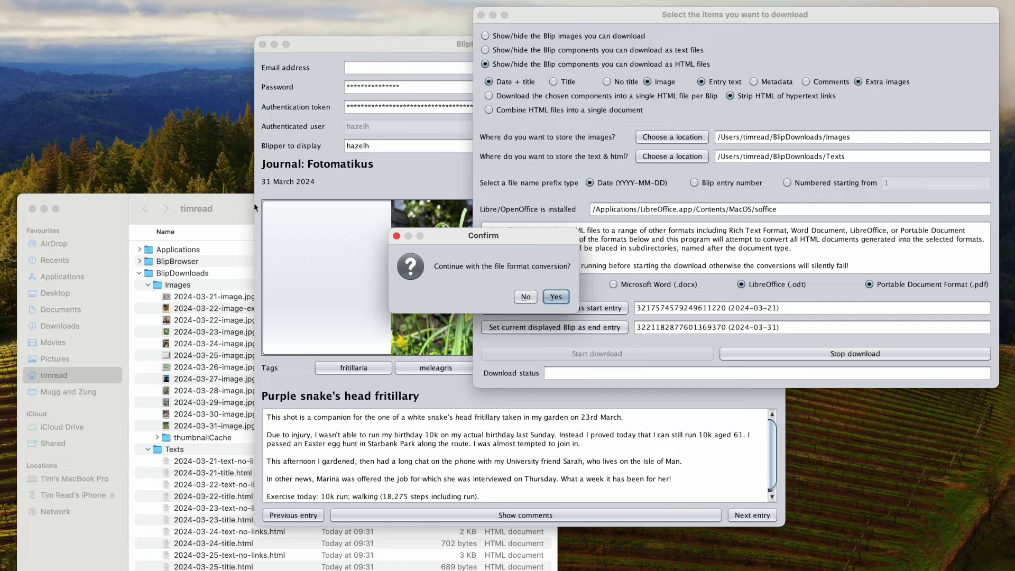
drag(216, 197, 214, 90)
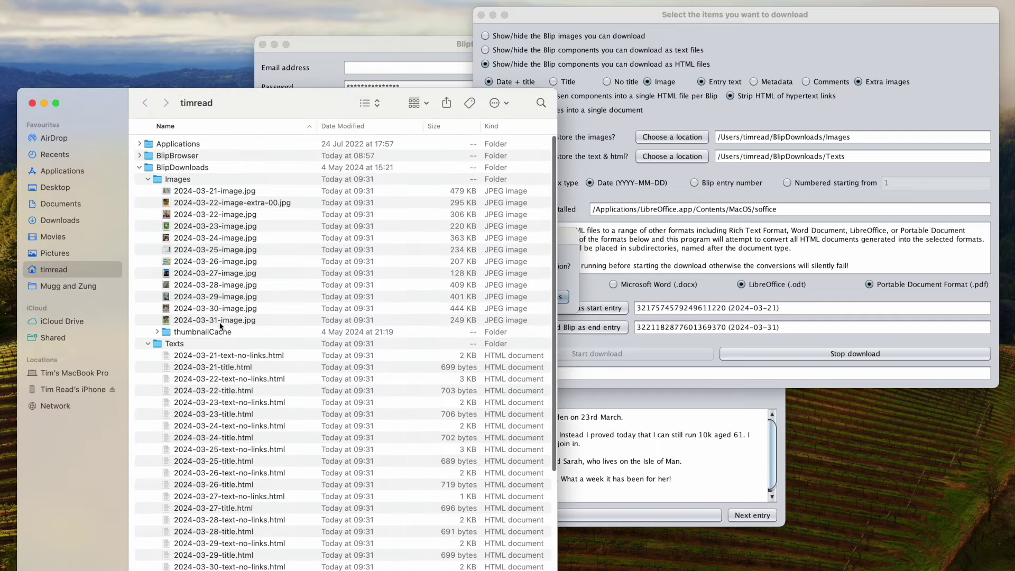
scroll(173, 343, down, 5)
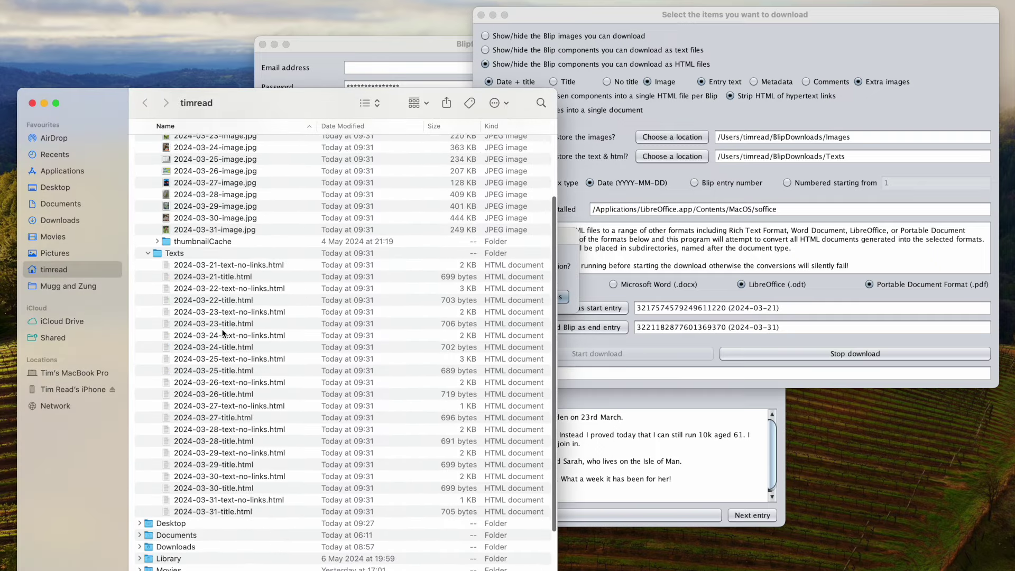
click(572, 234)
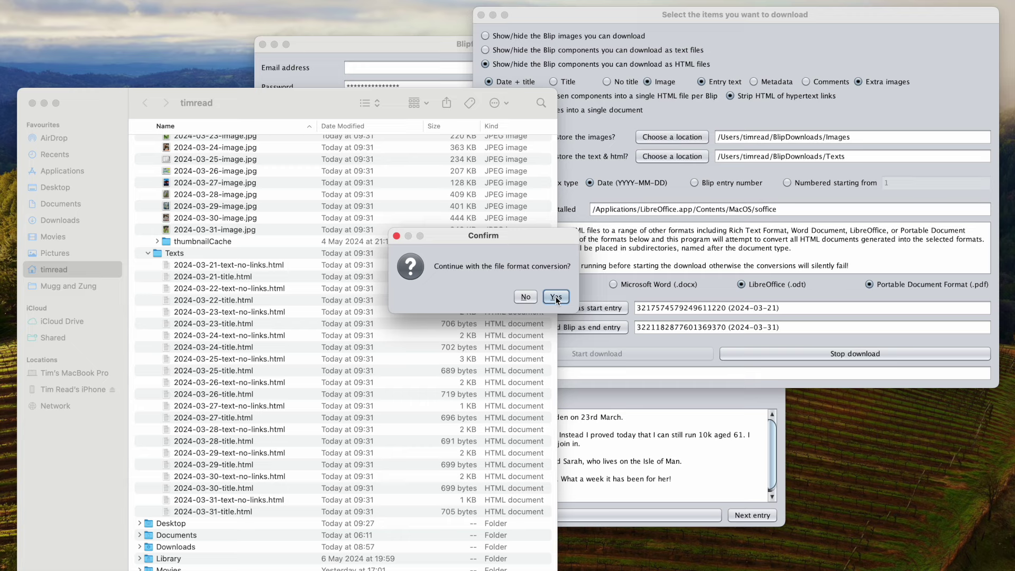
click(556, 297)
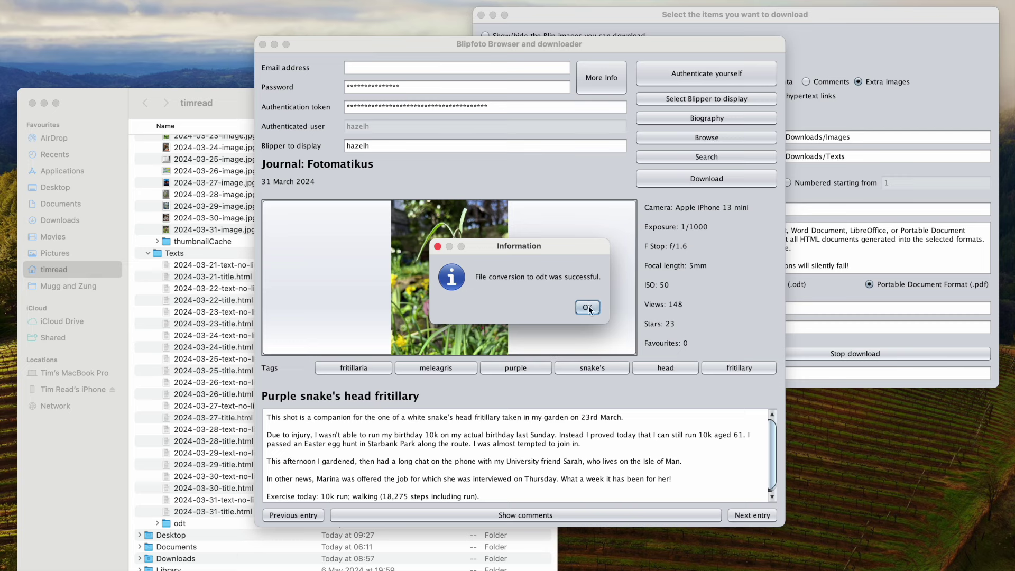
Acknowledge both conversion successes and list the dated PDFs in the new pdf folder
click(588, 307)
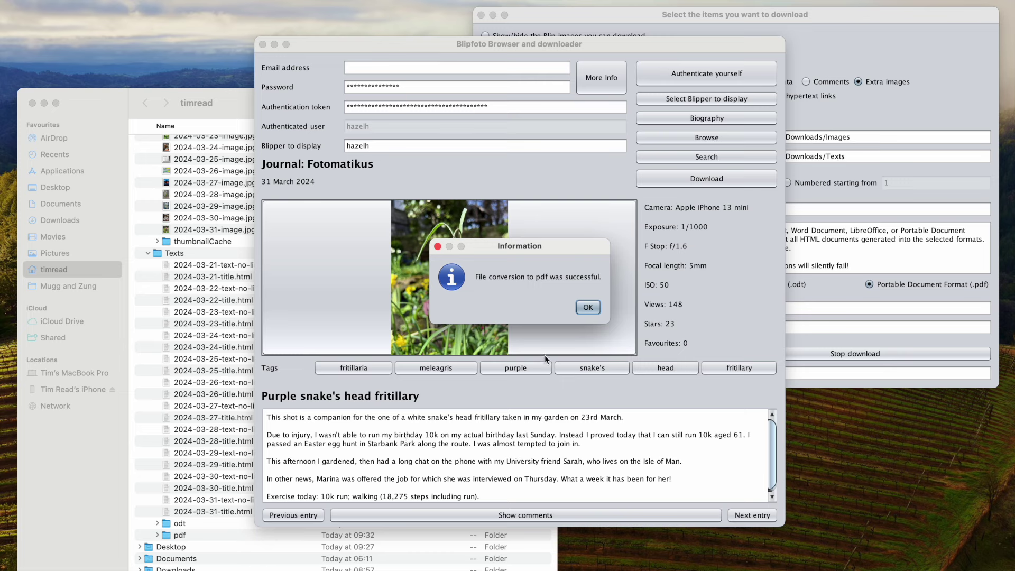
click(587, 307)
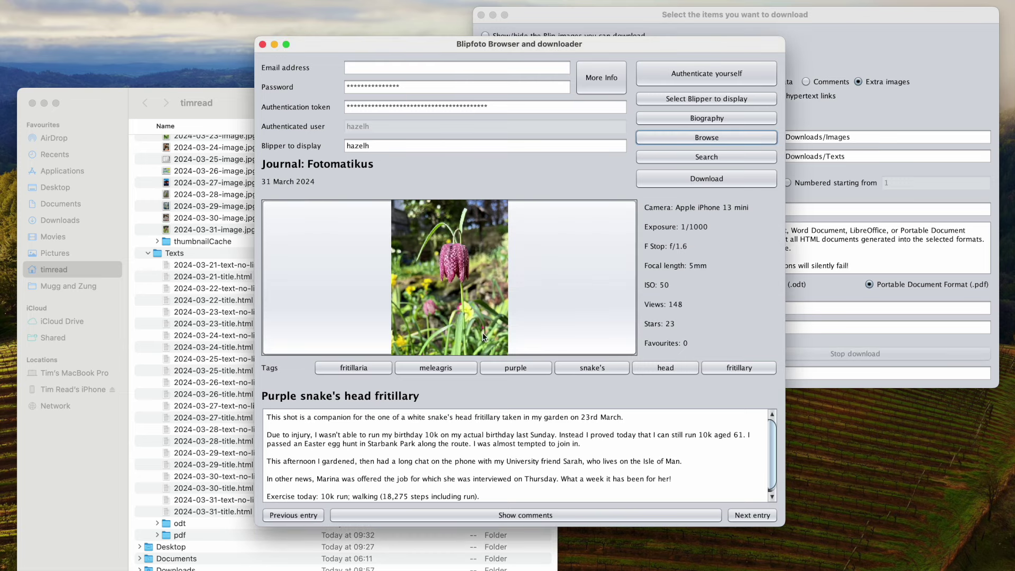
click(219, 93)
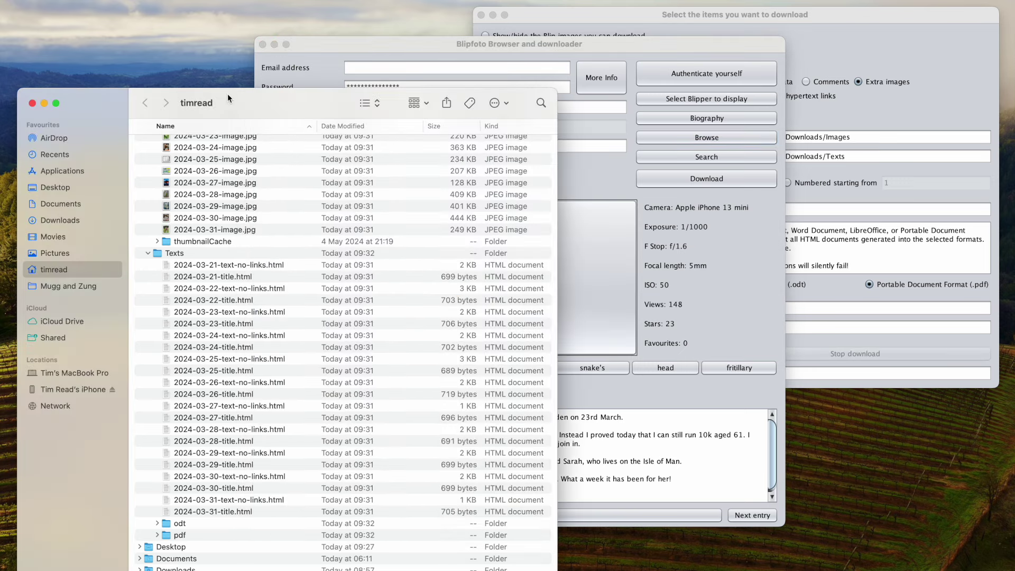
scroll(199, 348, down, 5)
click(156, 444)
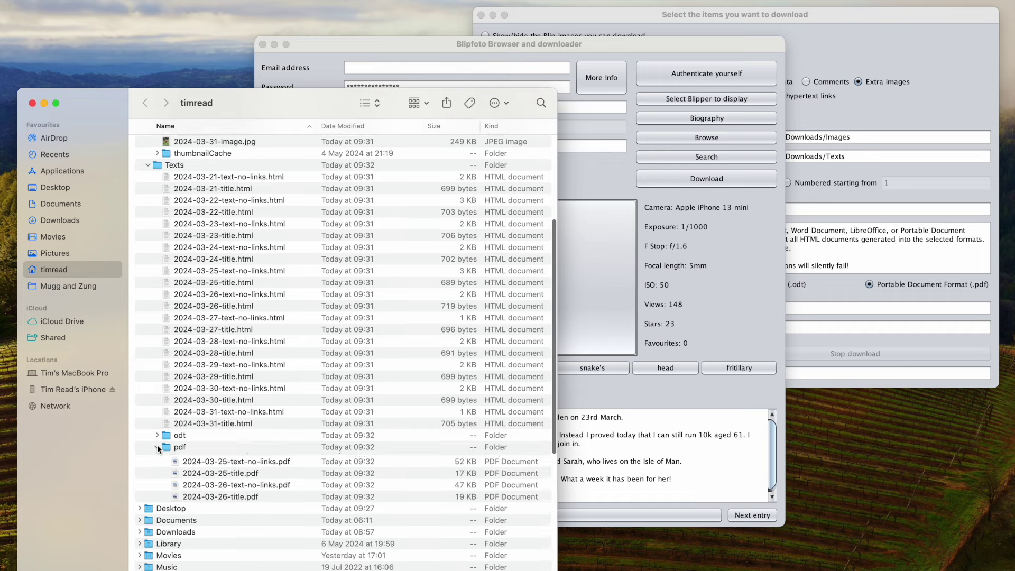
scroll(218, 438, down, 3)
scroll(219, 443, down, 5)
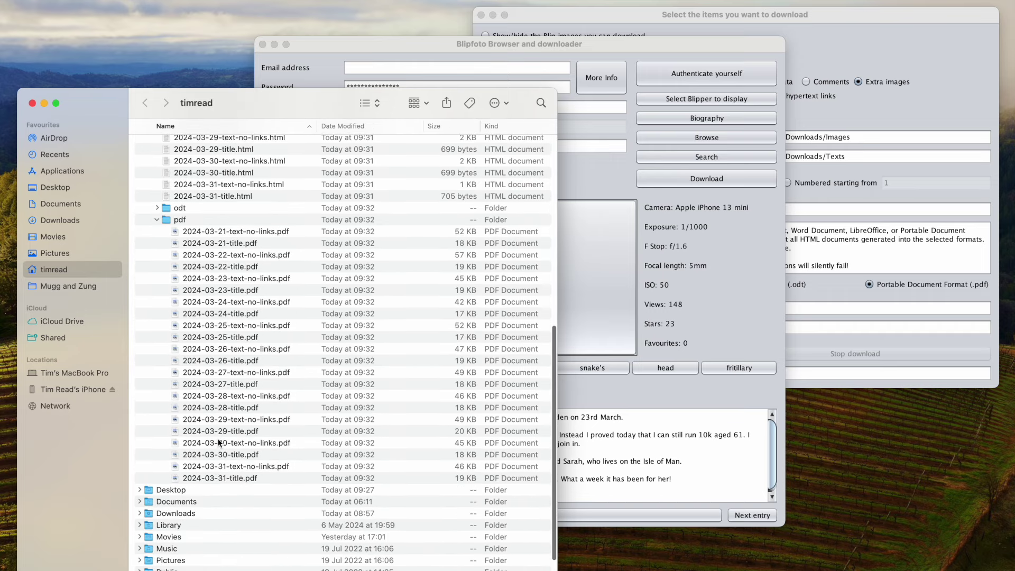
Enable 'Combine HTML files into a single document' and restart the download
click(845, 23)
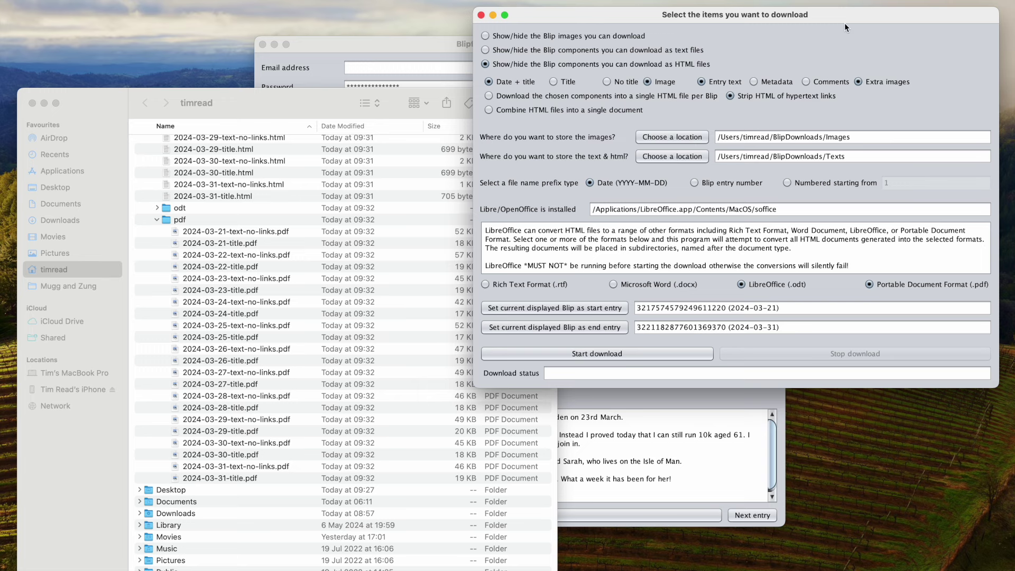
click(487, 110)
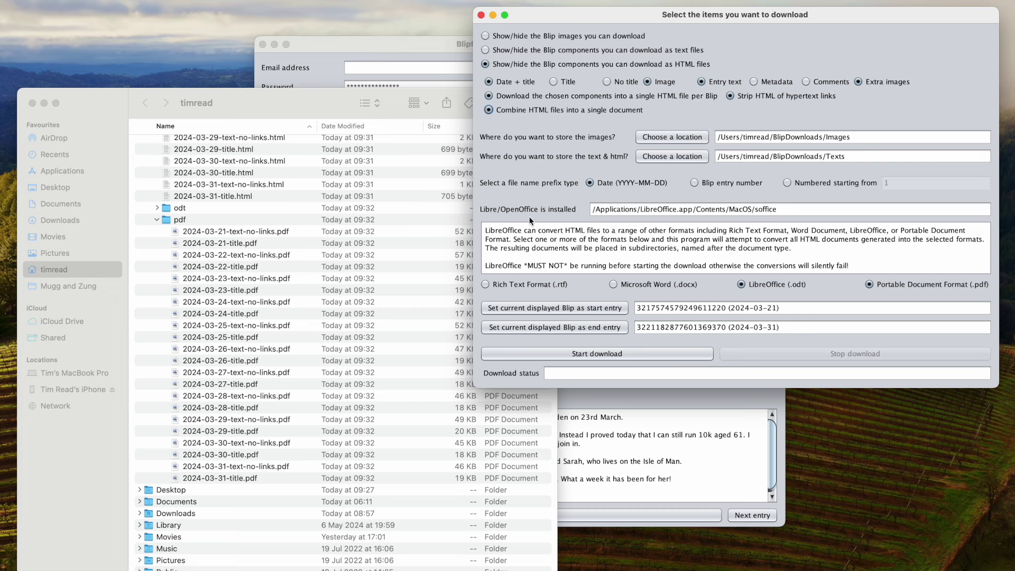
click(593, 354)
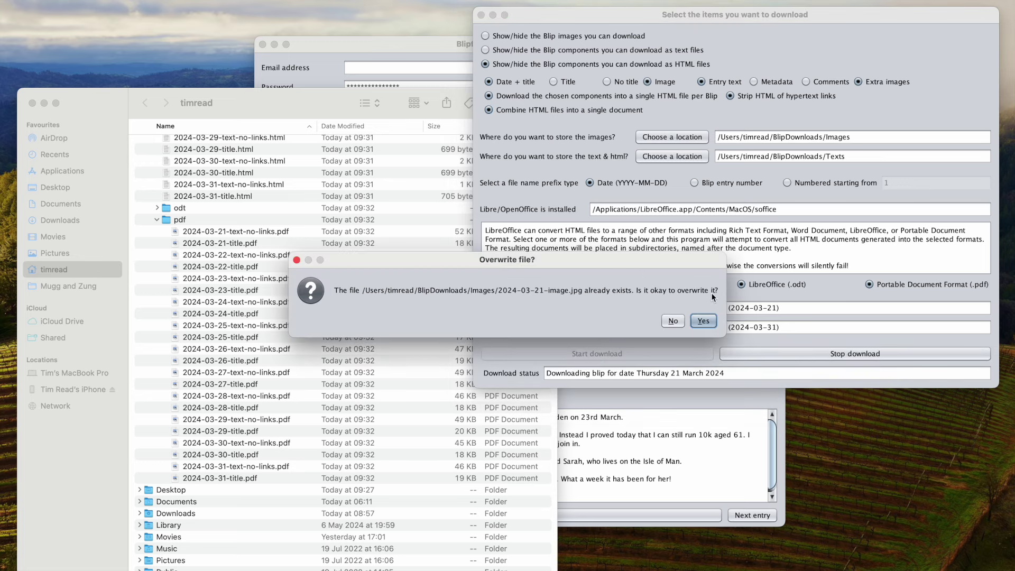
Allow overwriting each existing image file from 21 through 31 March
click(703, 320)
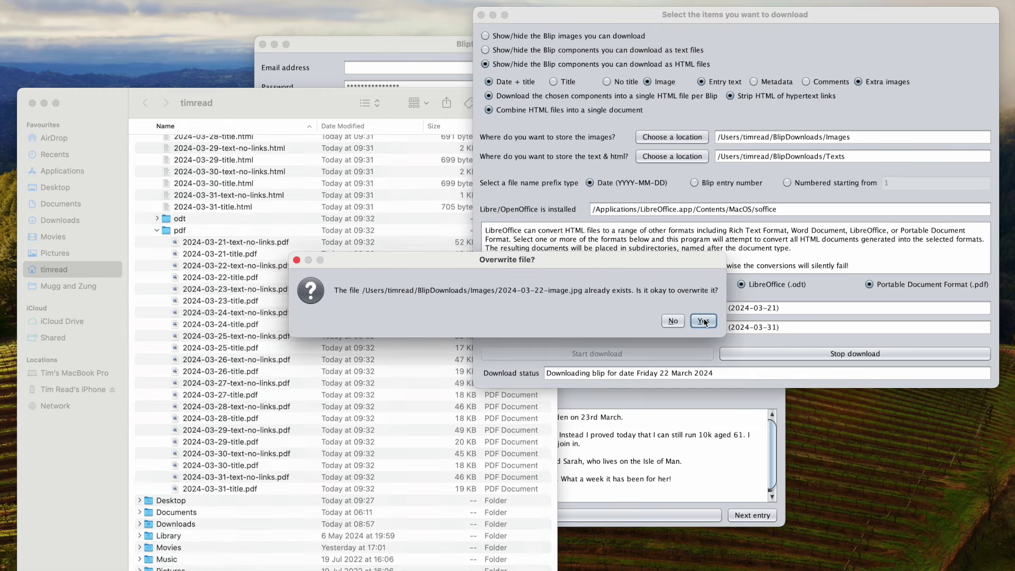
click(703, 321)
click(704, 320)
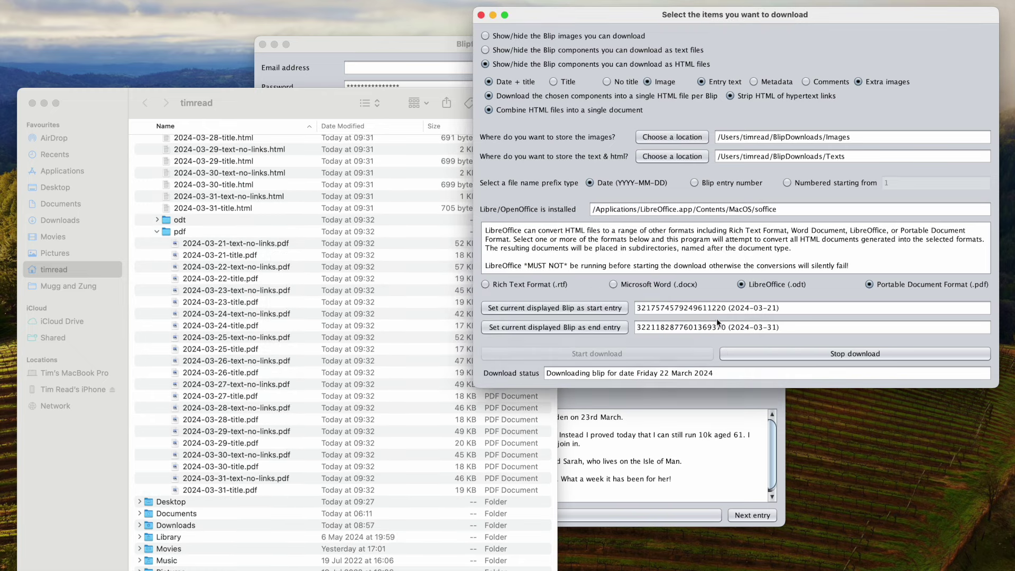
click(712, 319)
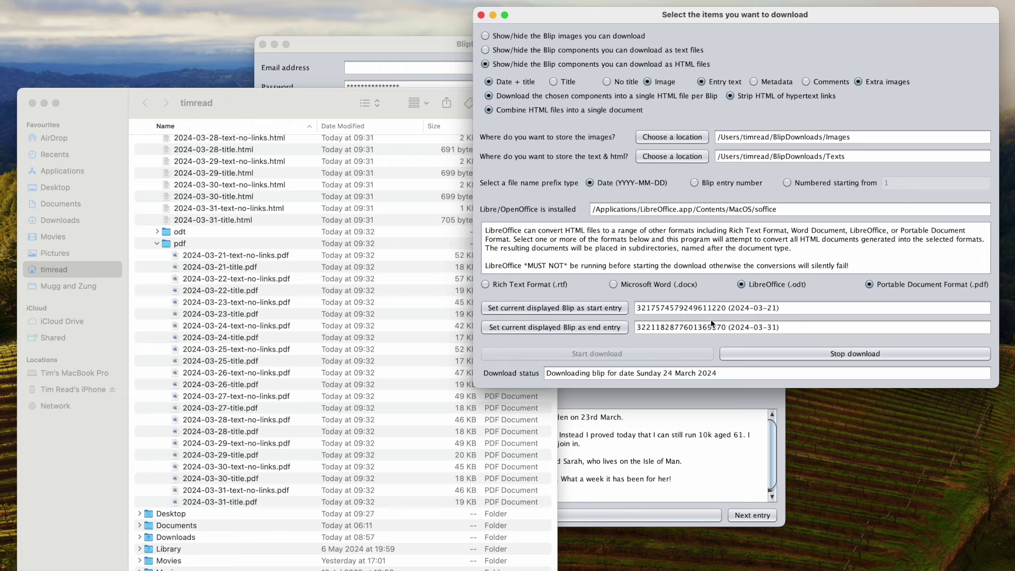
click(711, 320)
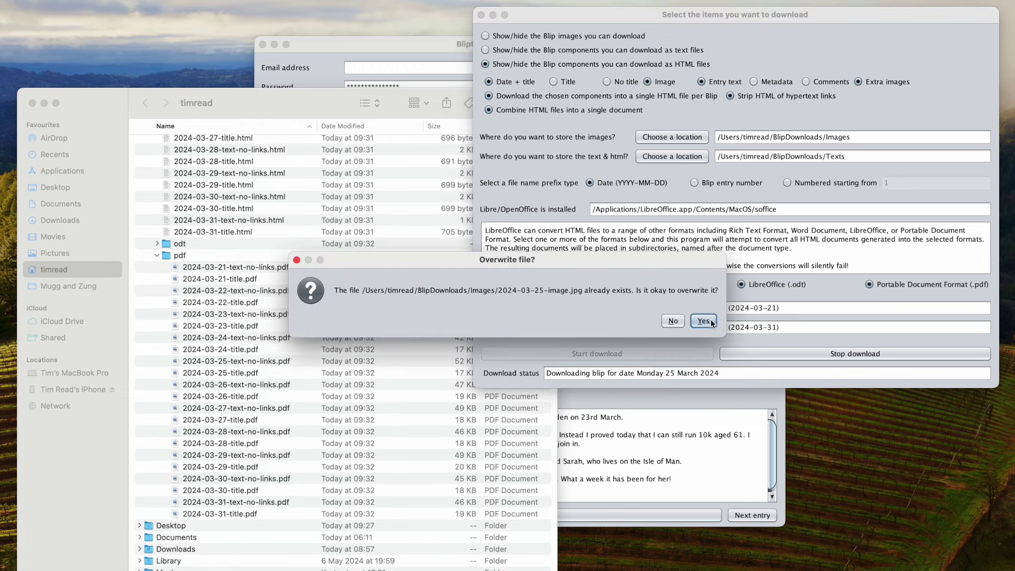
click(710, 320)
click(711, 321)
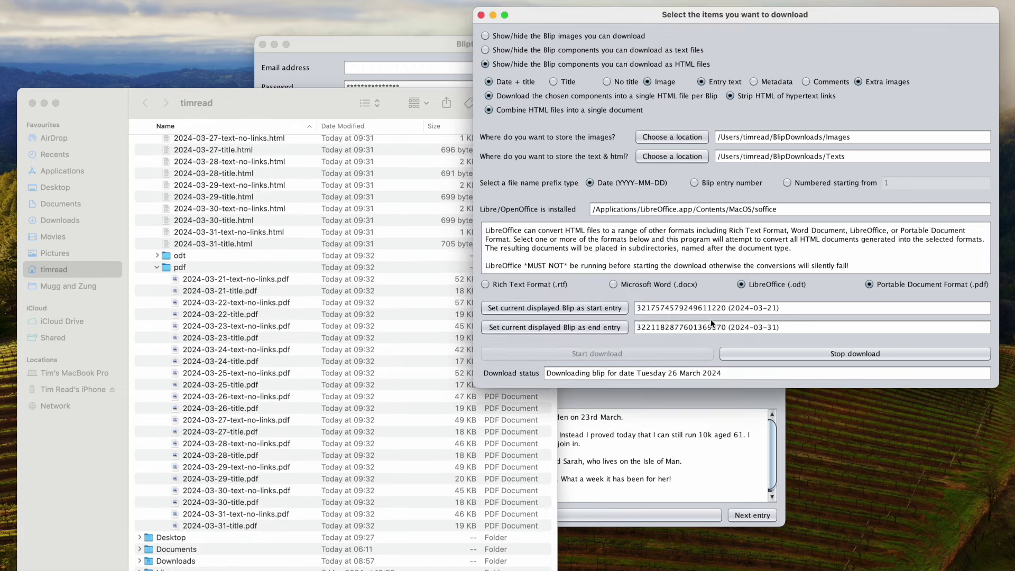
click(710, 321)
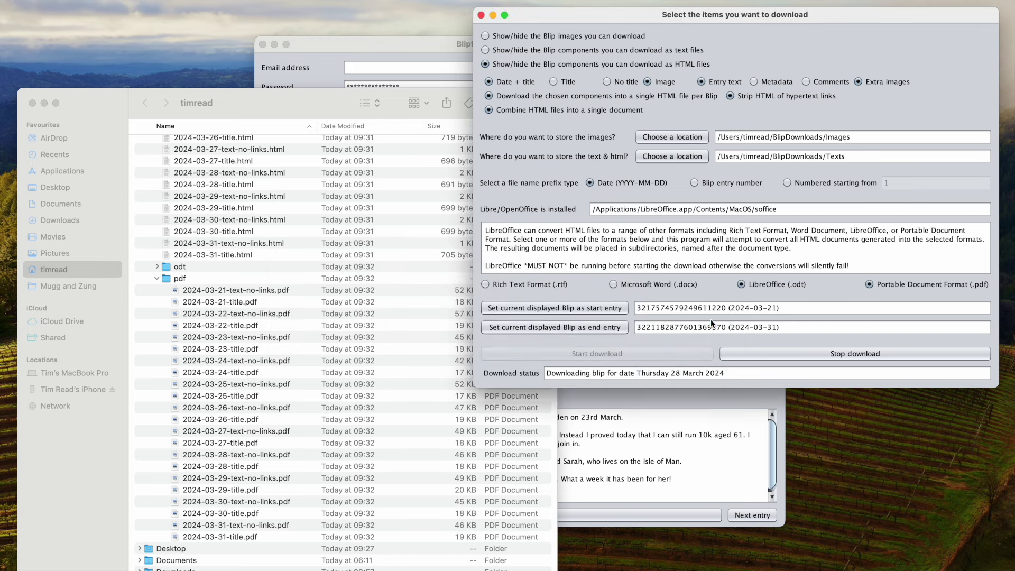
click(711, 321)
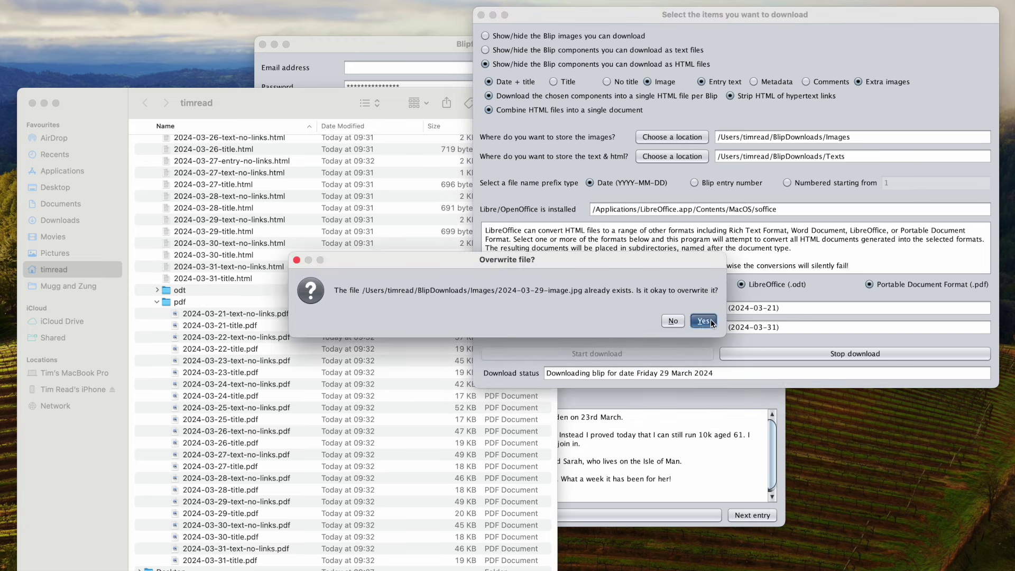
click(710, 320)
click(711, 321)
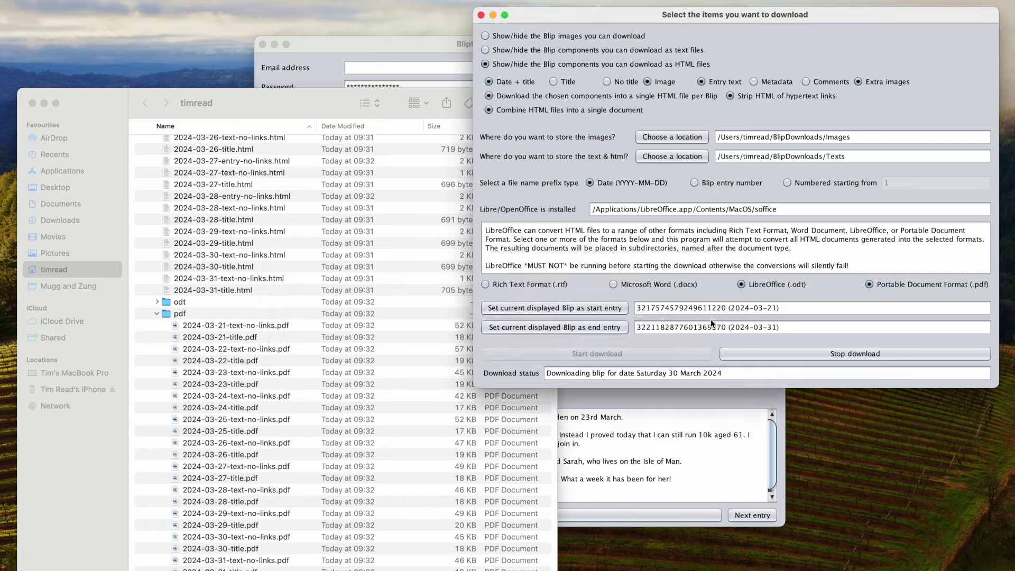
click(710, 320)
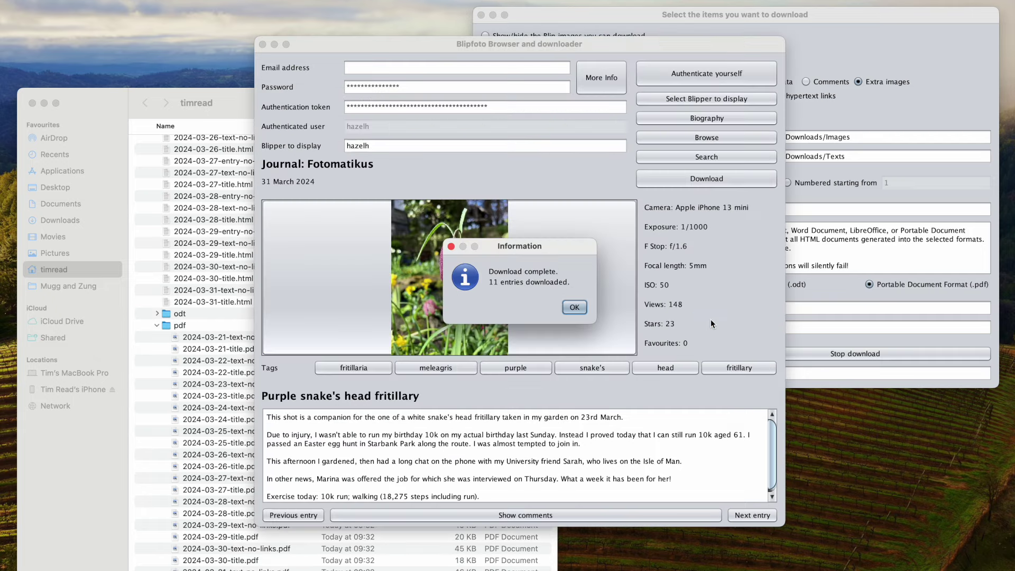
Dismiss the completion notice and convert the fresh downloads to ODT and PDF
click(574, 307)
click(576, 323)
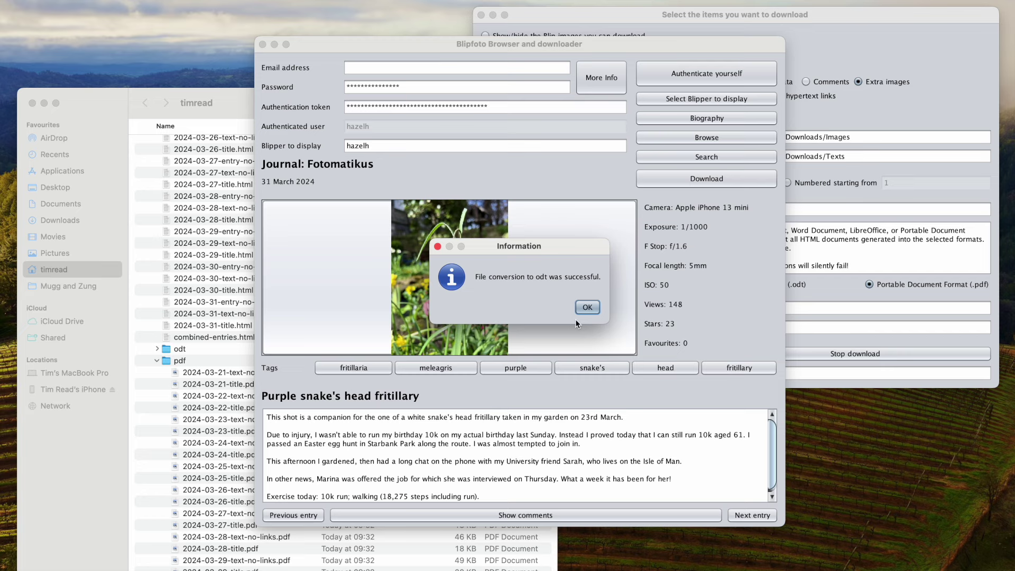
click(593, 311)
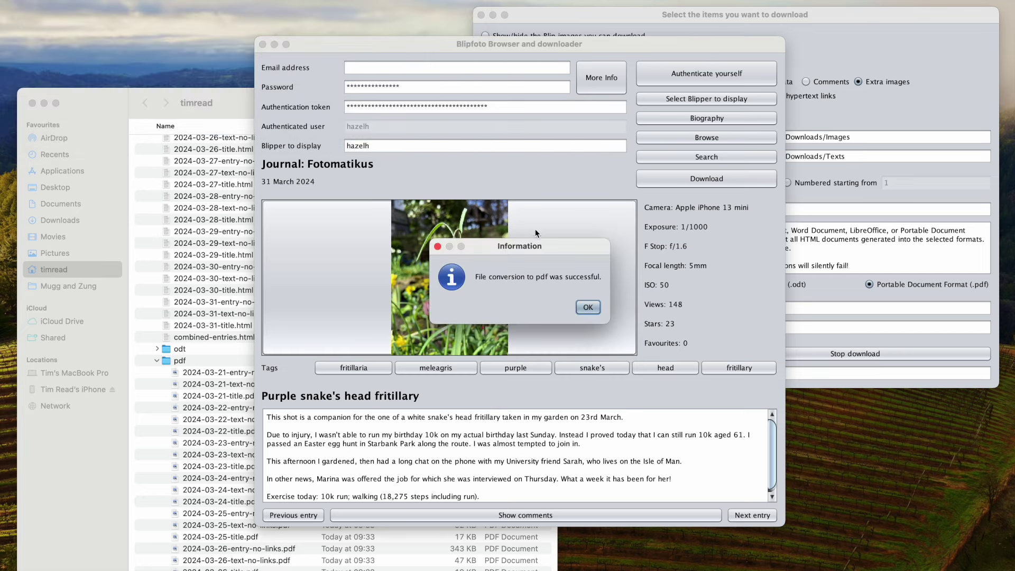
click(599, 306)
click(220, 93)
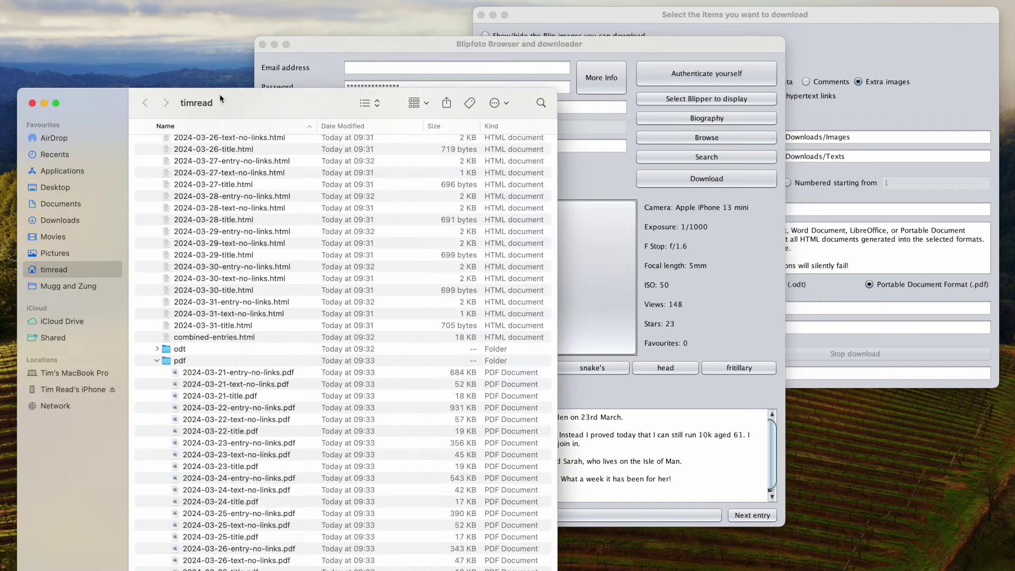
scroll(252, 349, down, 5)
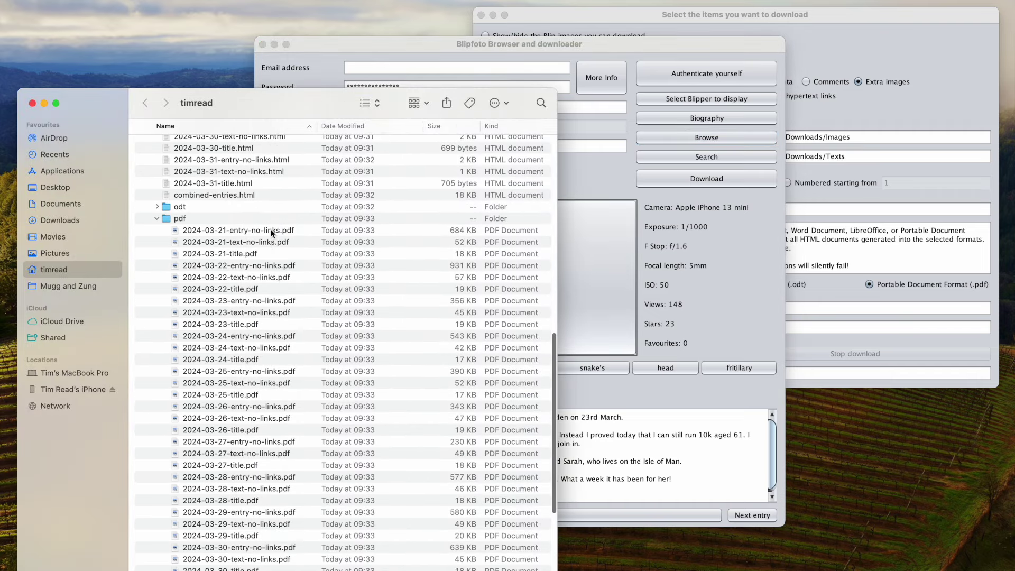
click(270, 230)
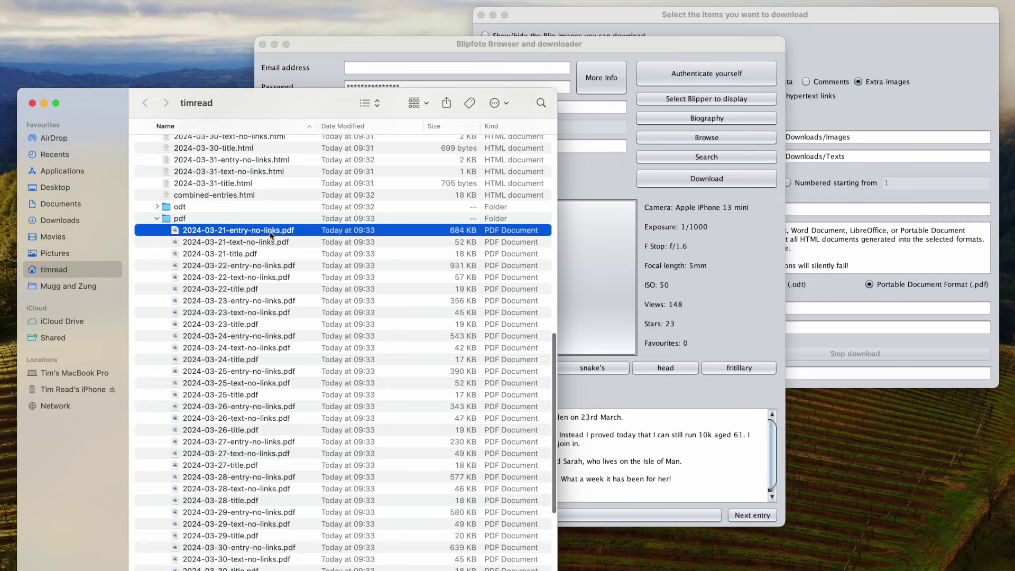
key(space)
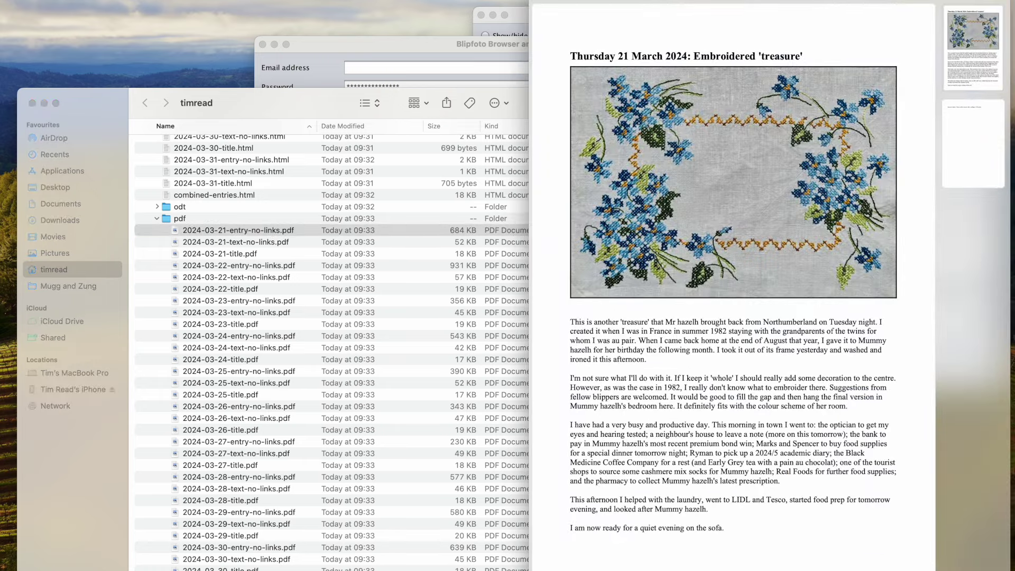
drag(727, 11, 528, 2)
scroll(489, 178, down, 6)
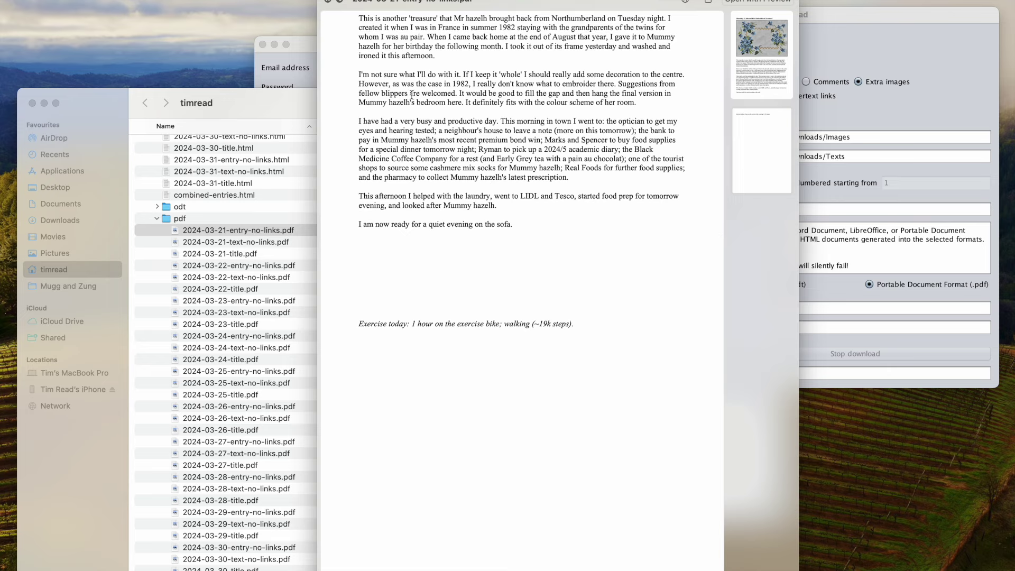
click(327, 1)
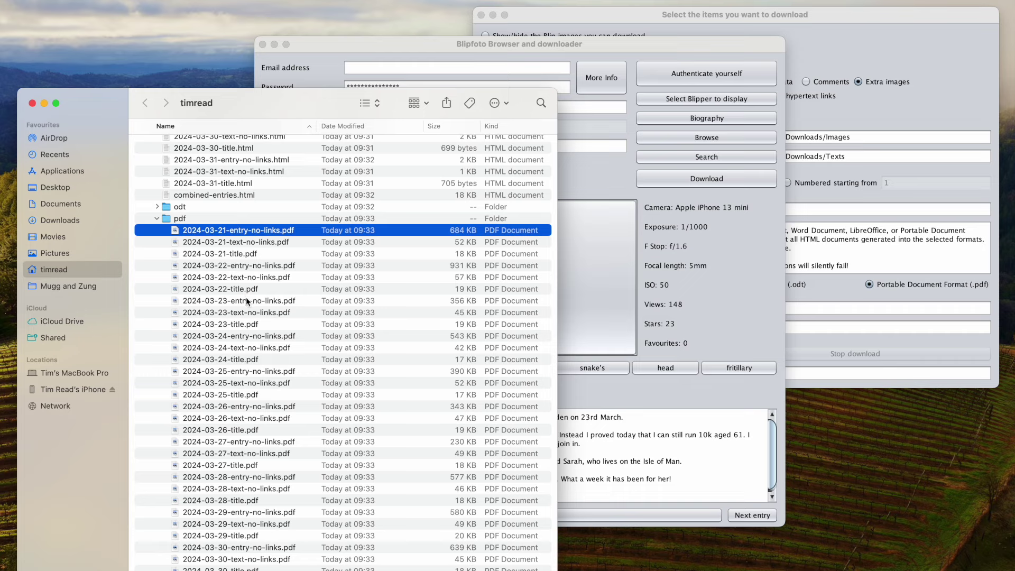
click(265, 265)
key(space)
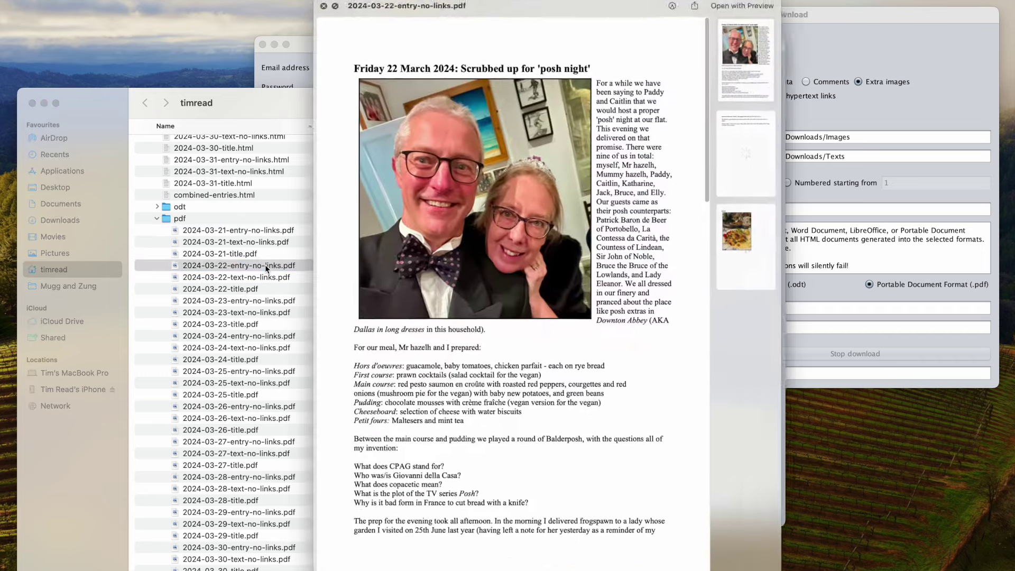
scroll(469, 267, down, 10)
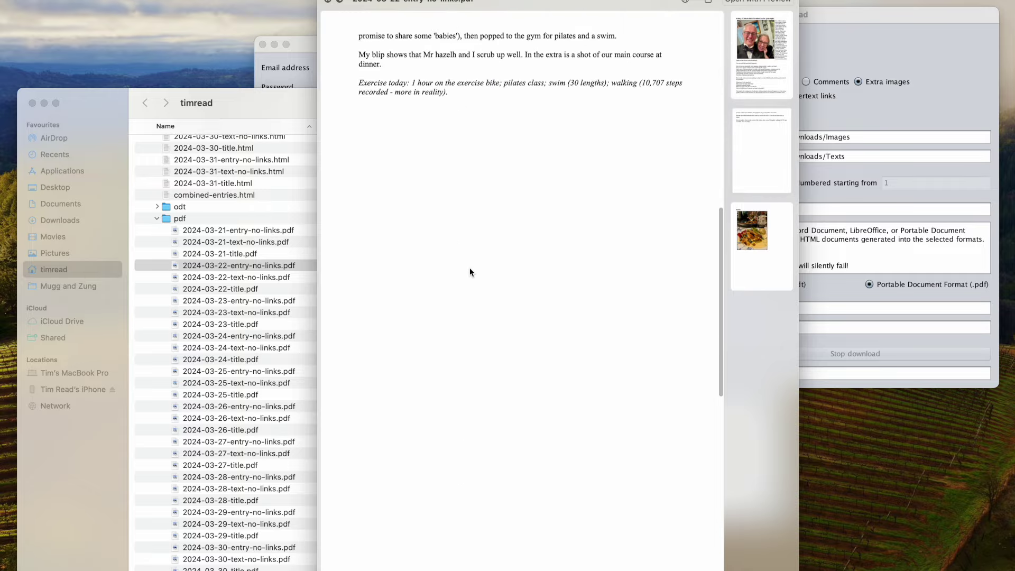
scroll(470, 267, down, 10)
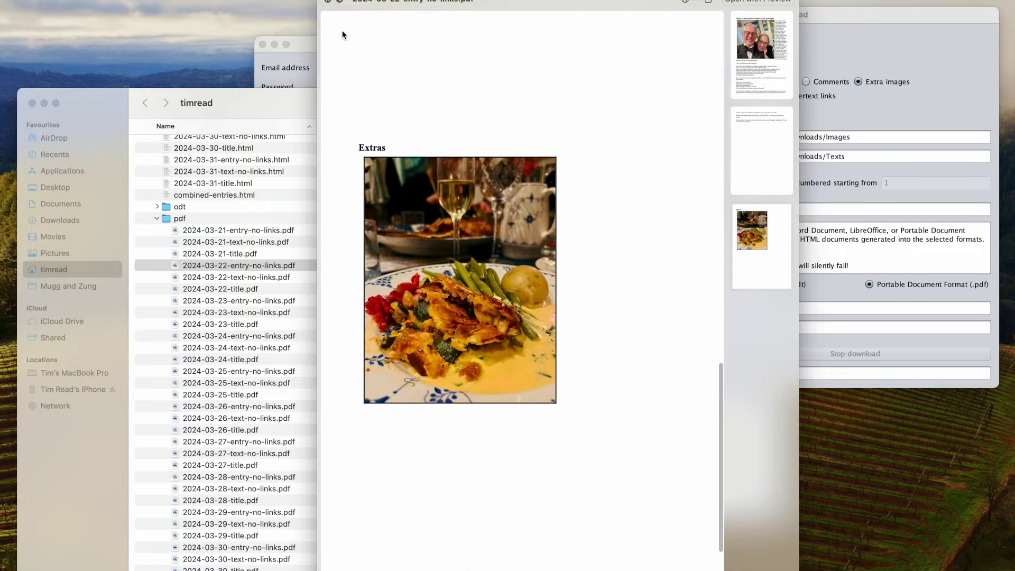
click(329, 2)
scroll(259, 271, down, 5)
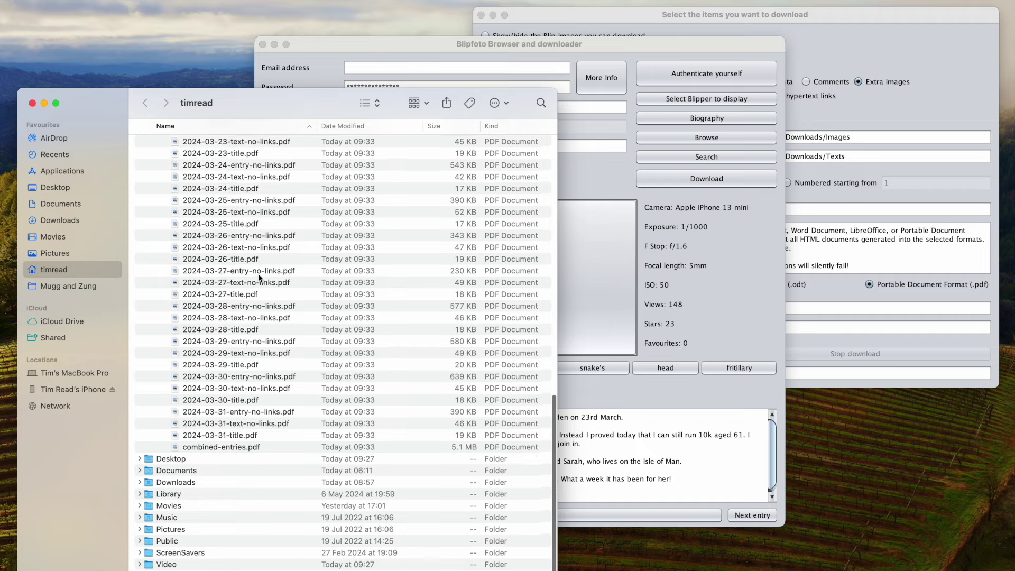
click(233, 449)
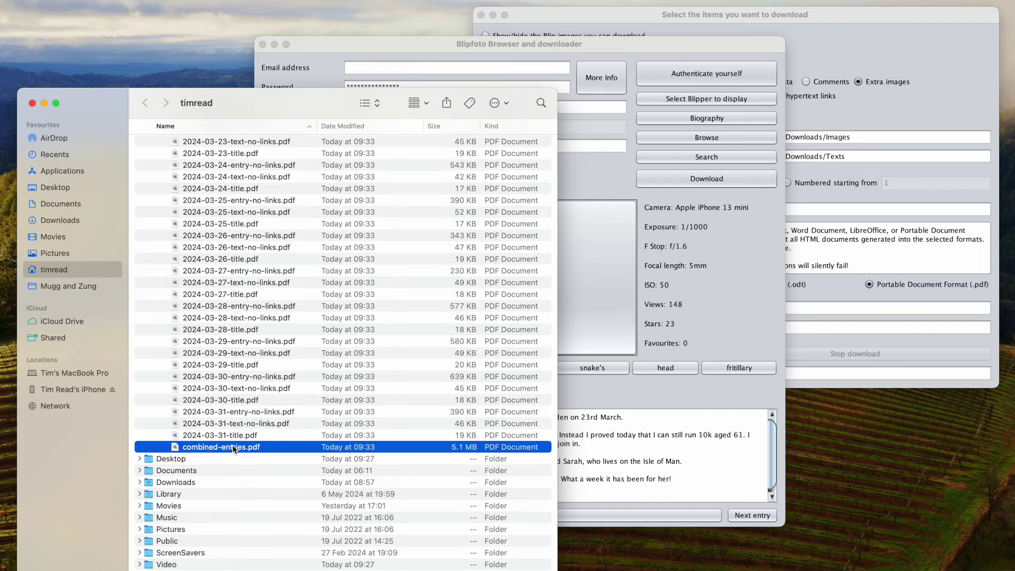
key(space)
scroll(284, 282, down, 6)
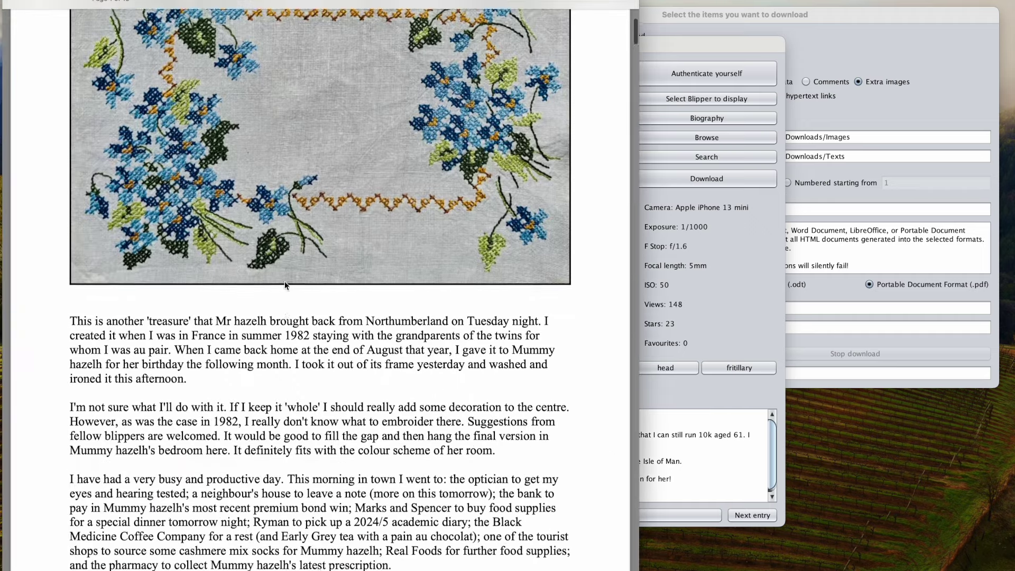
scroll(284, 283, down, 15)
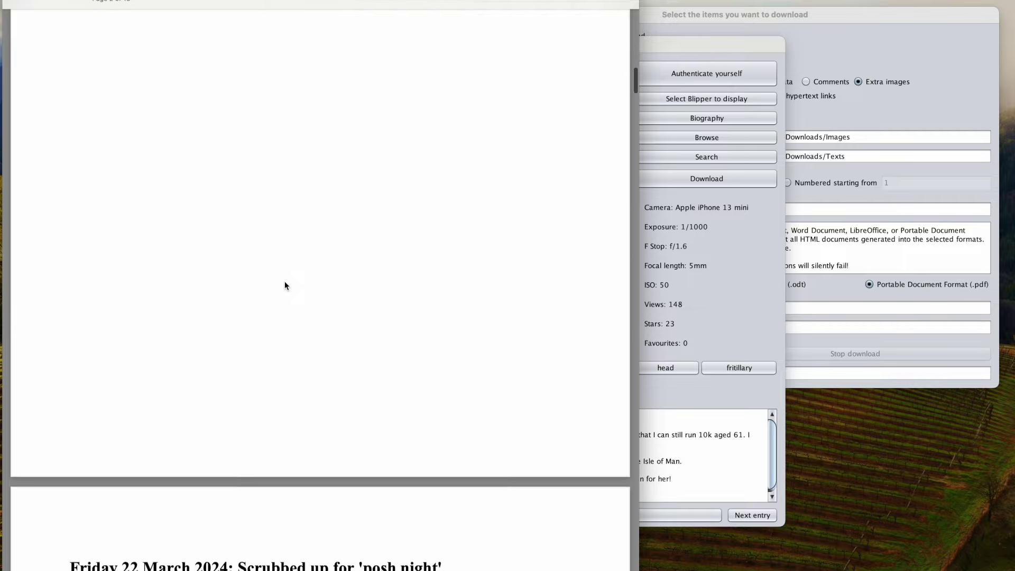
scroll(285, 285, down, 15)
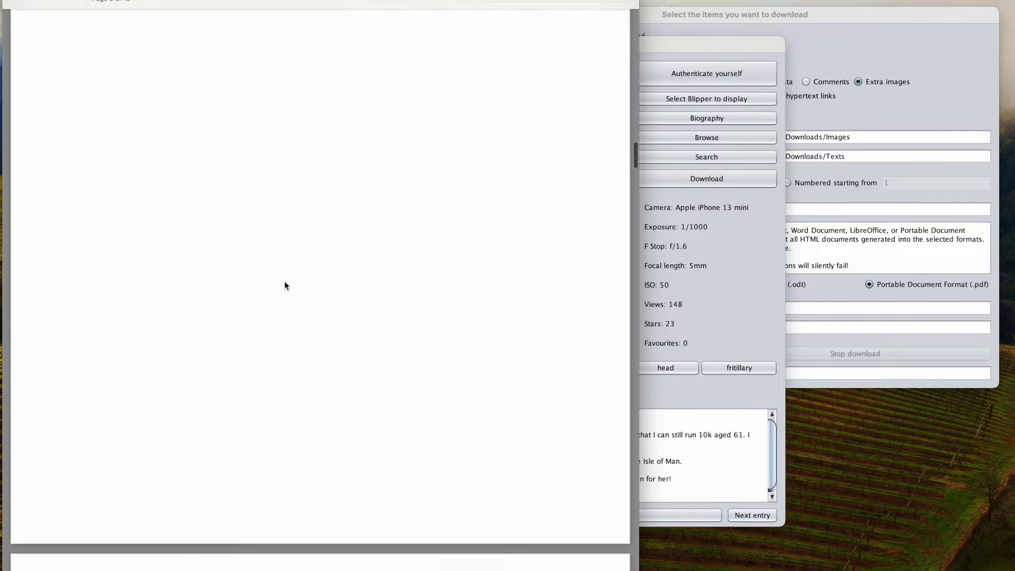
scroll(285, 286, down, 20)
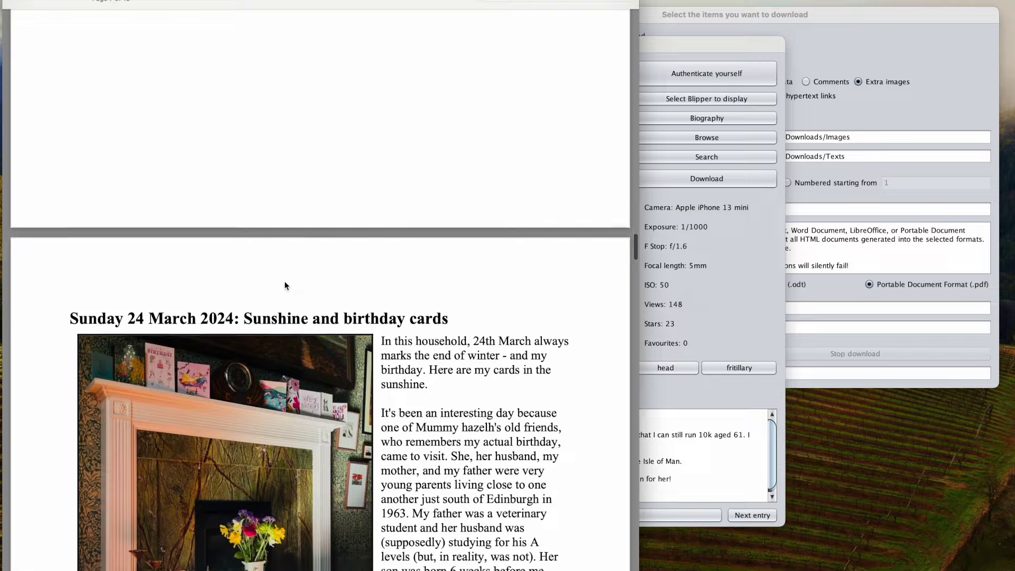
scroll(284, 286, down, 20)
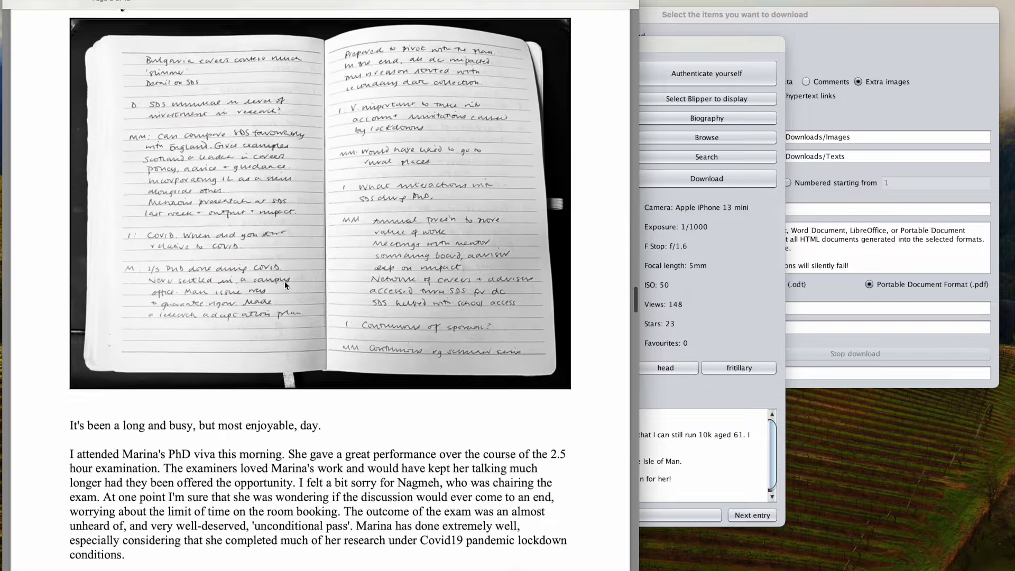
scroll(285, 286, down, 20)
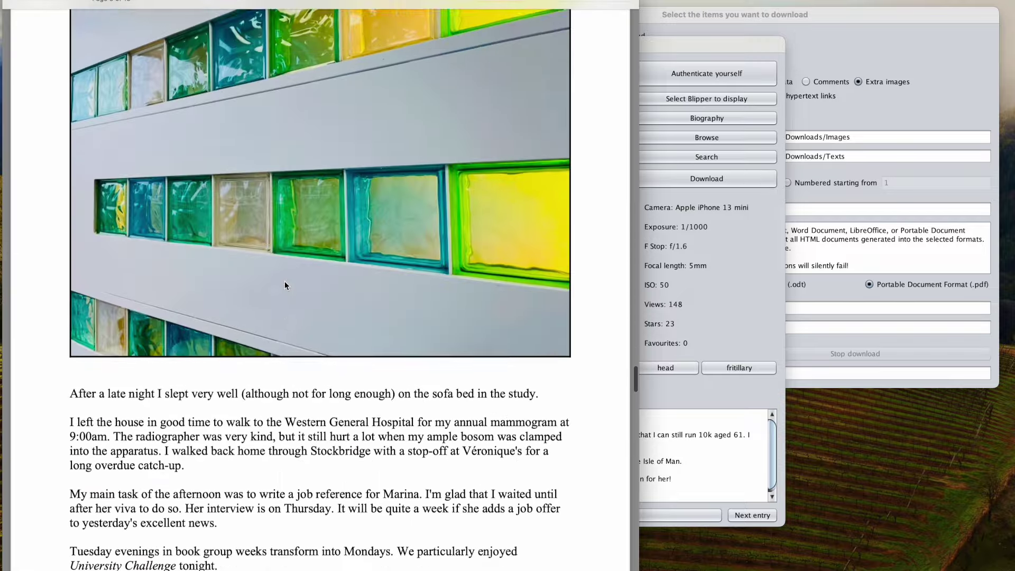
scroll(284, 286, down, 1)
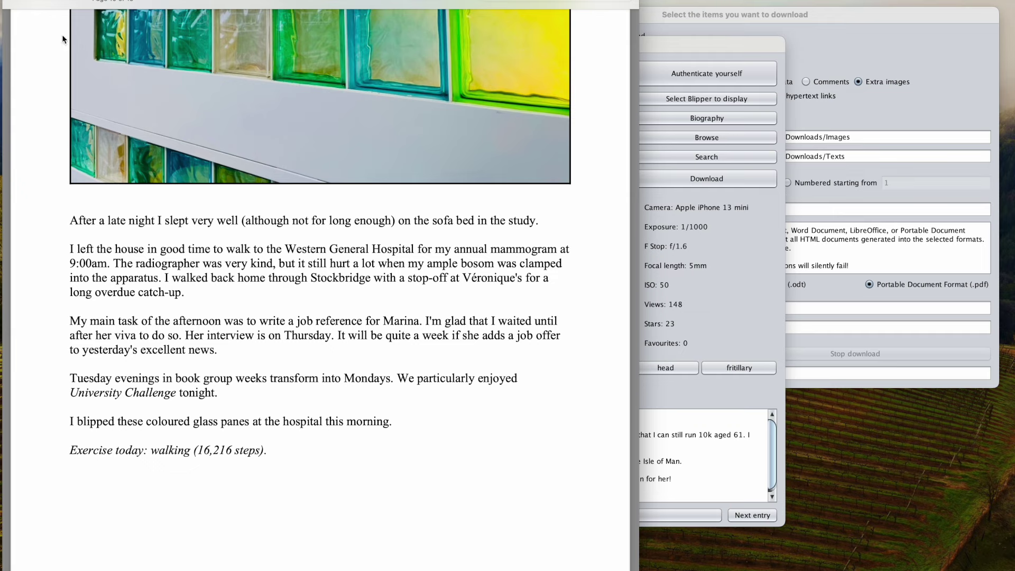
key(space)
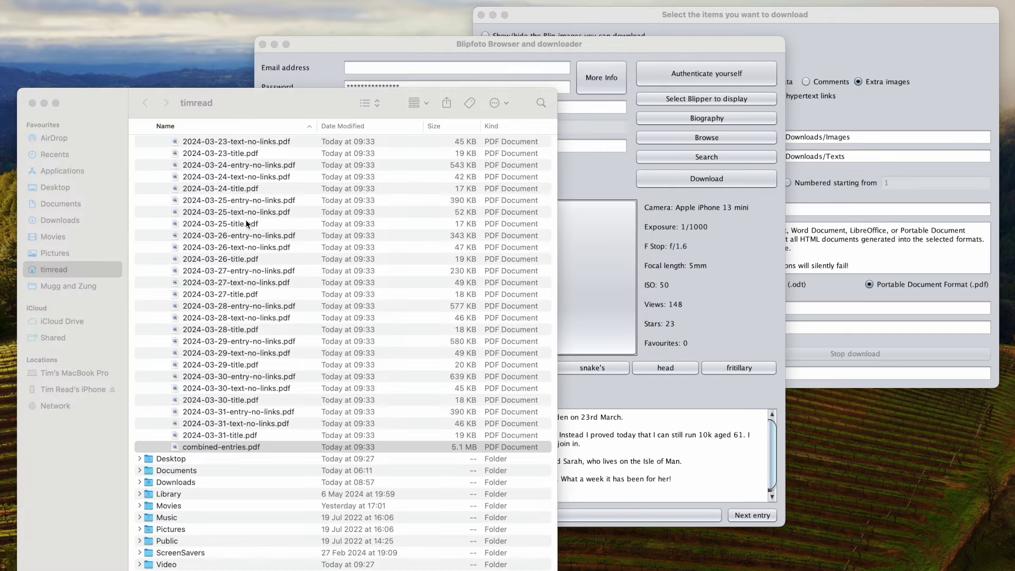
scroll(195, 155, up, 5)
scroll(195, 155, up, 2)
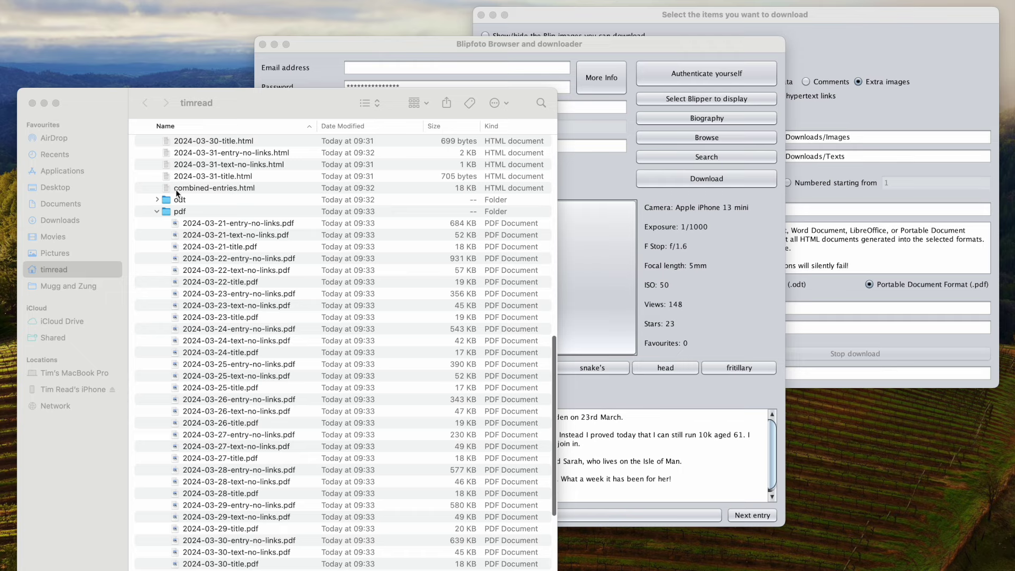
Open 2024-03-22-entry-no-links.odt from the odt folder in LibreOffice Writer
click(155, 210)
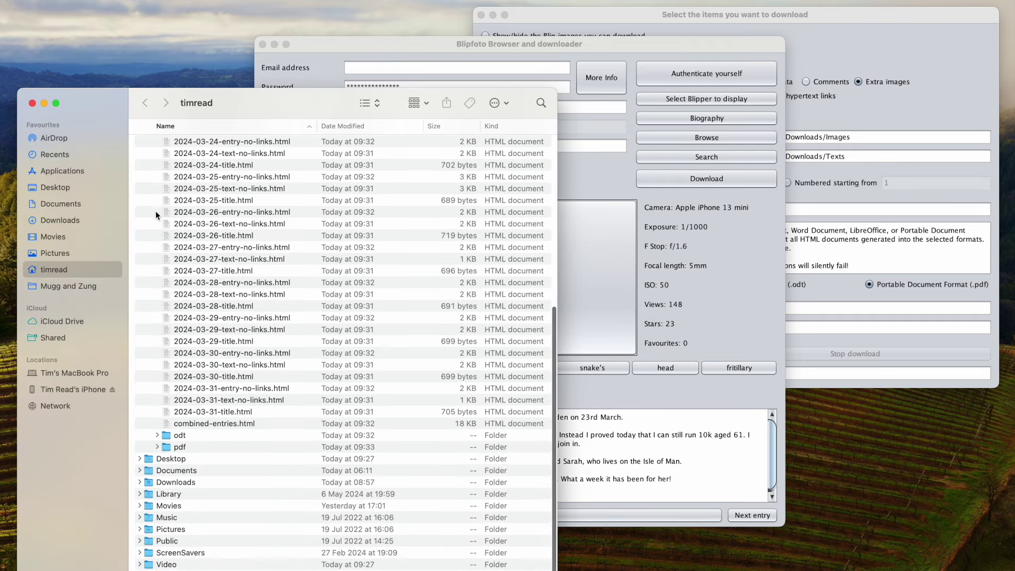
click(159, 436)
scroll(249, 423, down, 5)
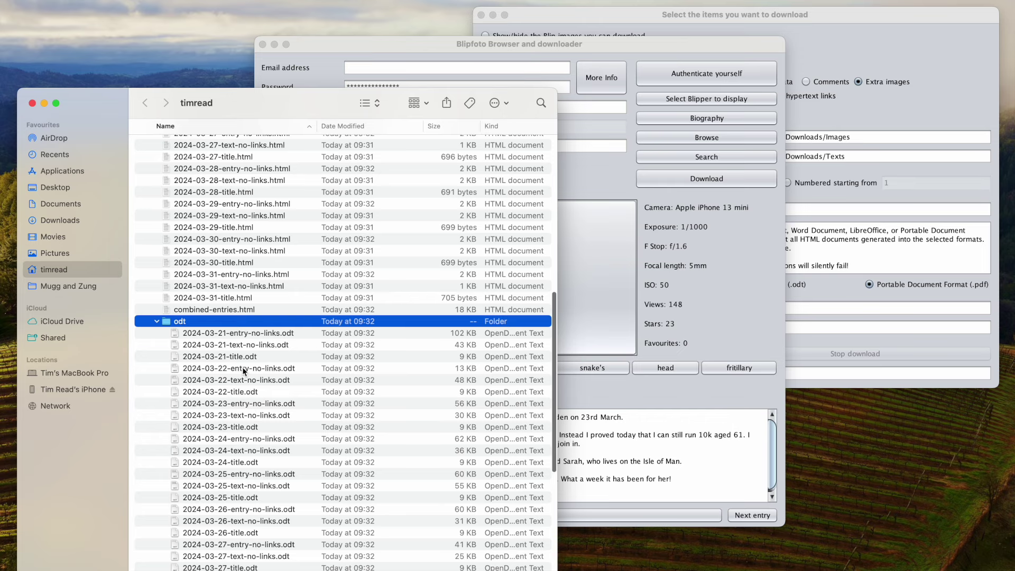
double_click(242, 369)
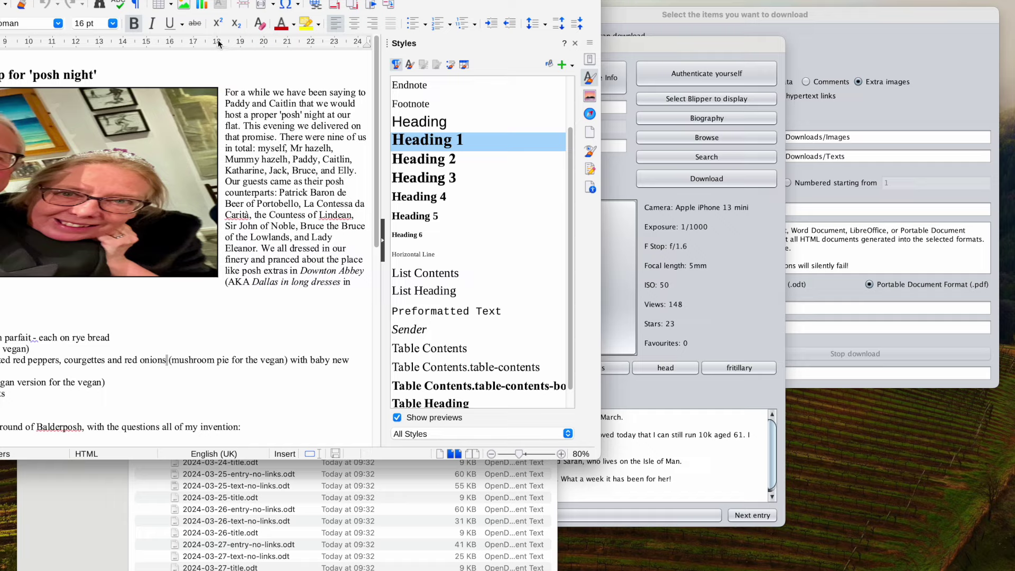
drag(236, 2, 418, 2)
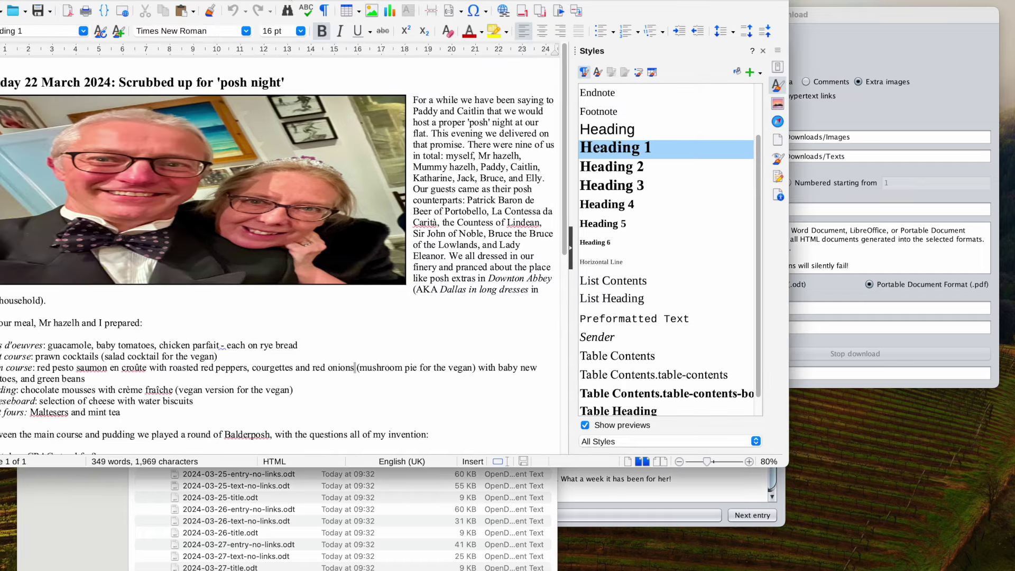
drag(283, 2, 367, 1)
Review the entry in View > Normal without the Styles sidebar, then close it and hide Finder
click(124, 6)
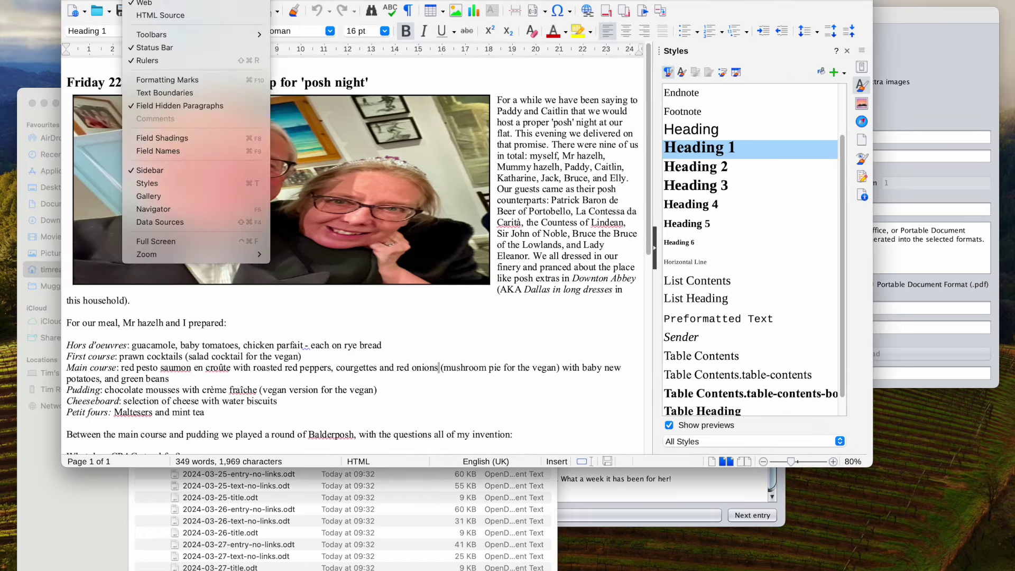
click(139, 19)
scroll(290, 205, down, 10)
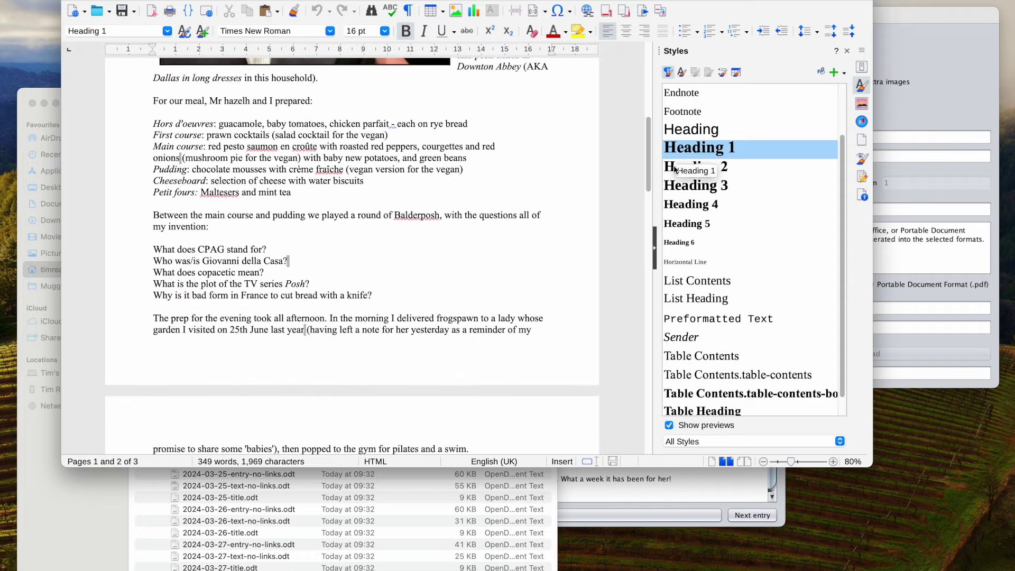
click(654, 248)
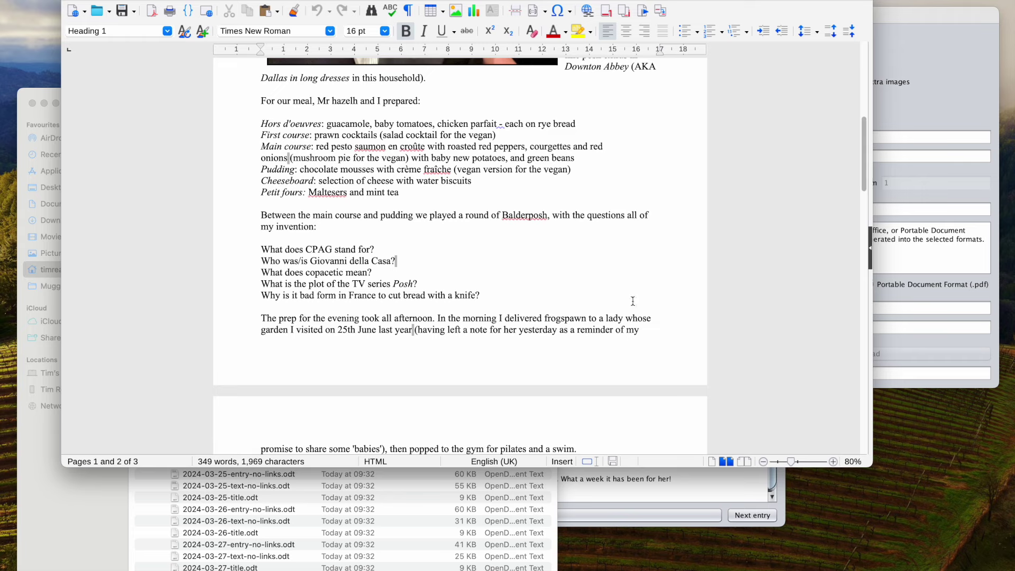
scroll(806, 247, up, 8)
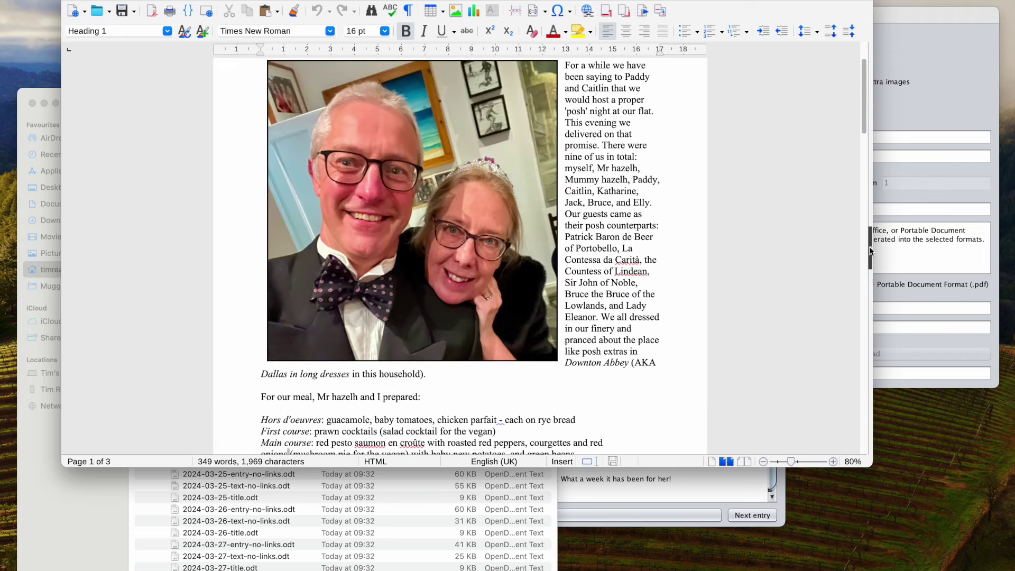
scroll(792, 259, down, 10)
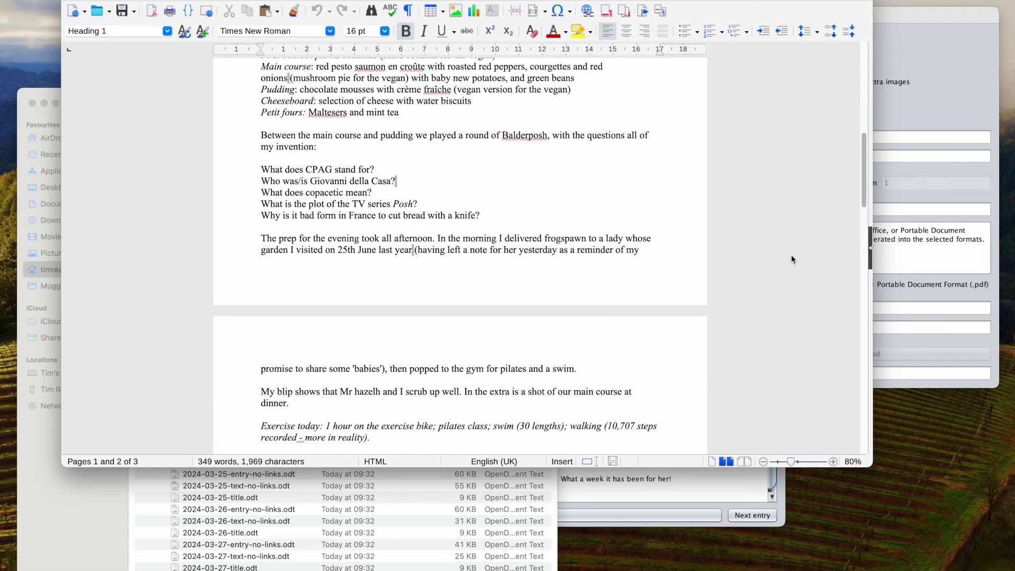
scroll(524, 216, up, 10)
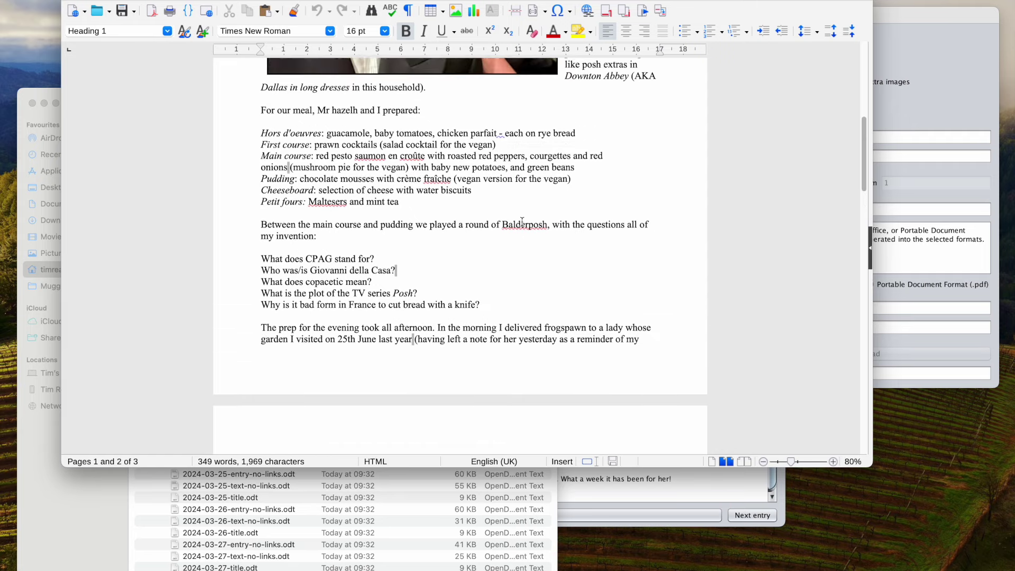
scroll(522, 221, down, 20)
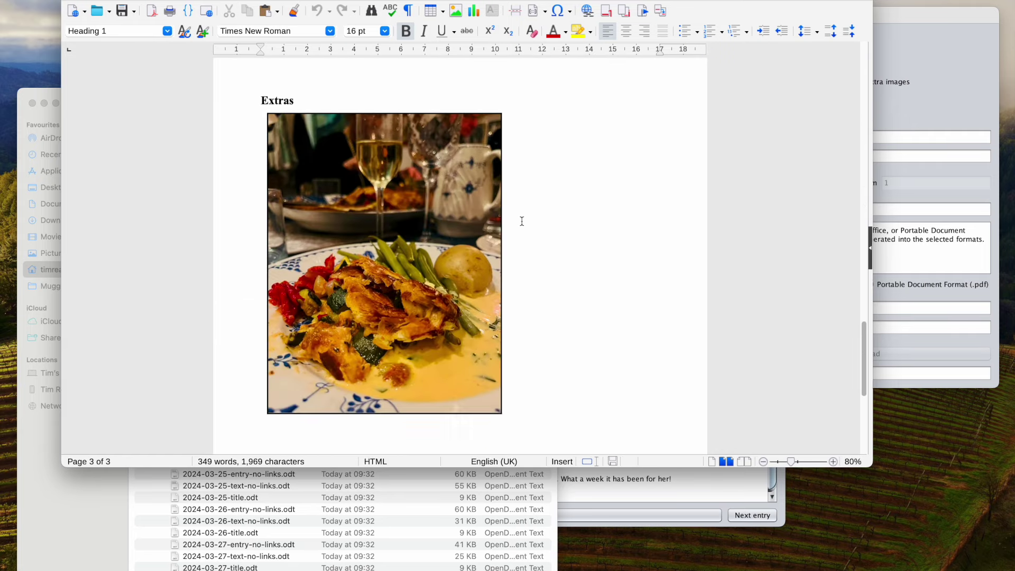
click(74, 1)
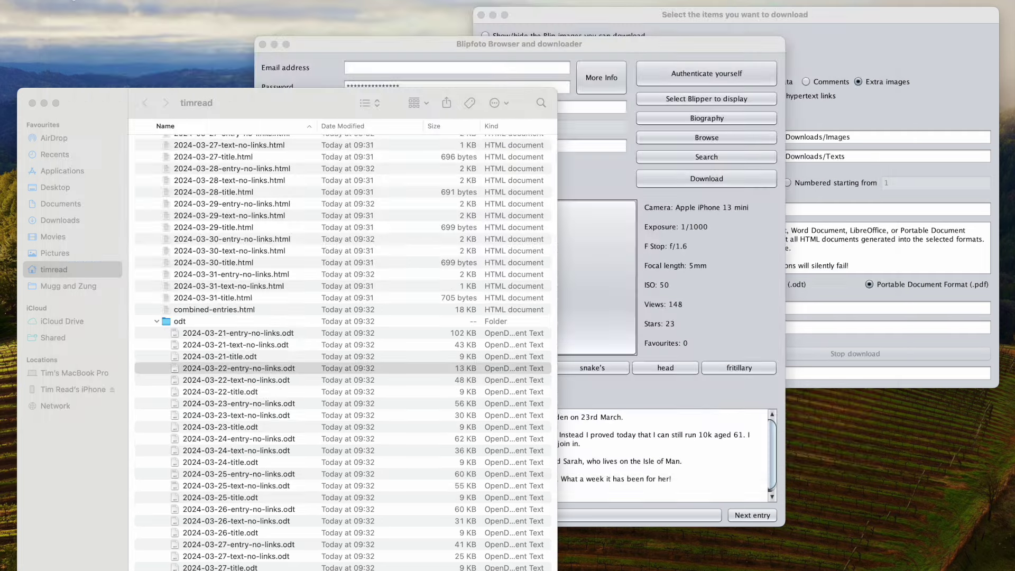
click(44, 103)
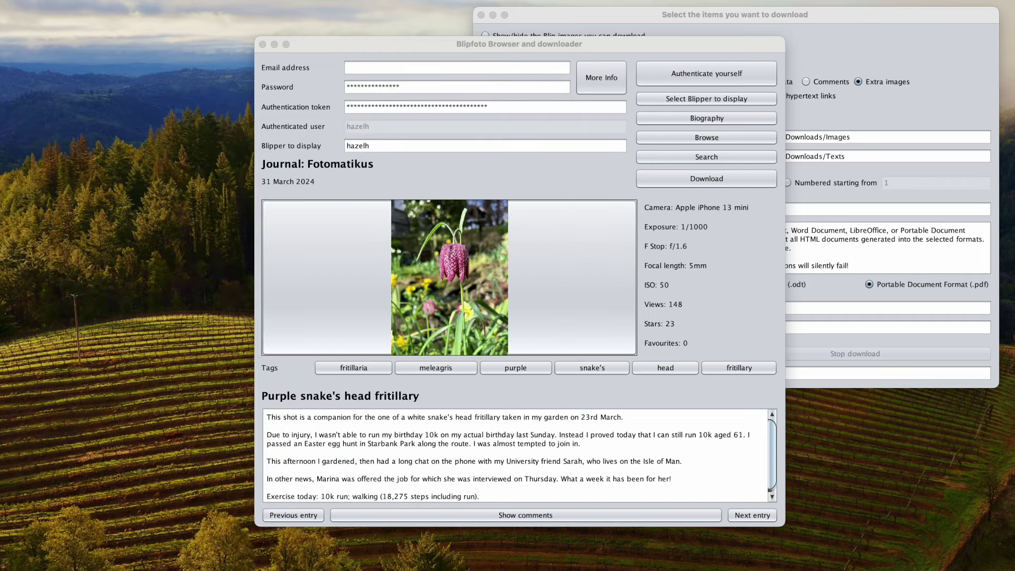